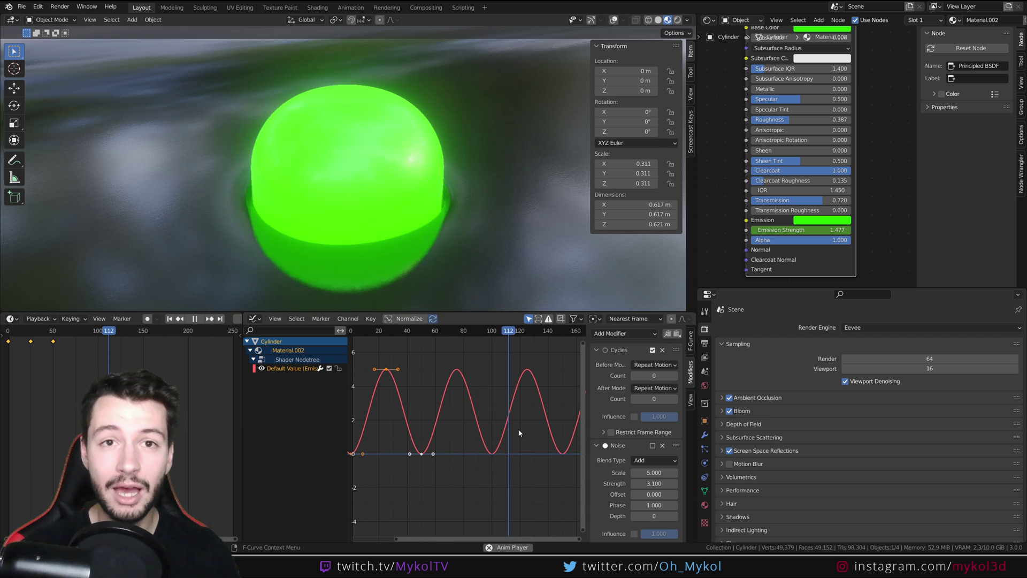
Connect the second Principled BSDF to the Material Output, preview its animated glow and stop the playback
scroll(781, 158, down, 8)
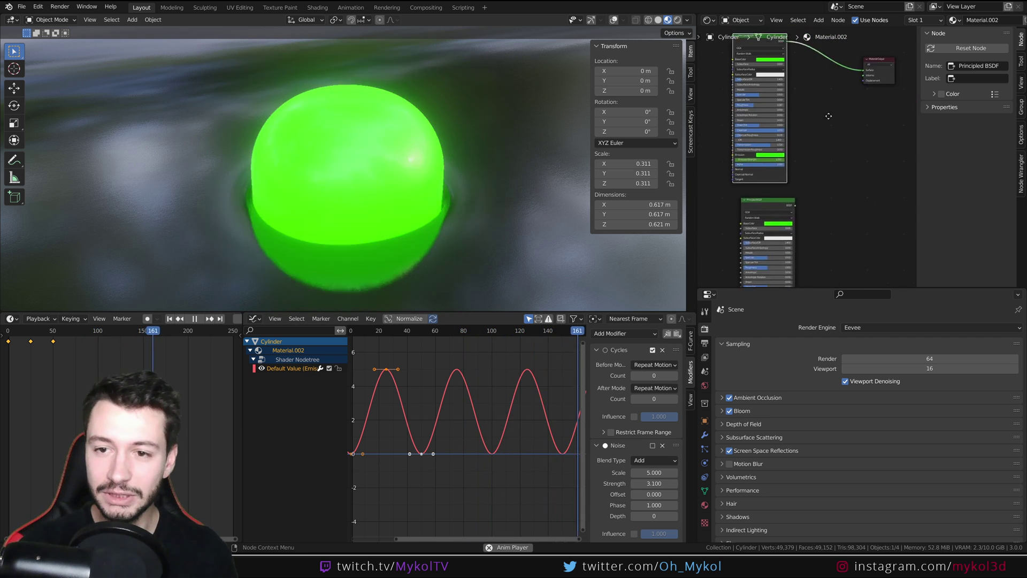
drag(751, 213, 820, 80)
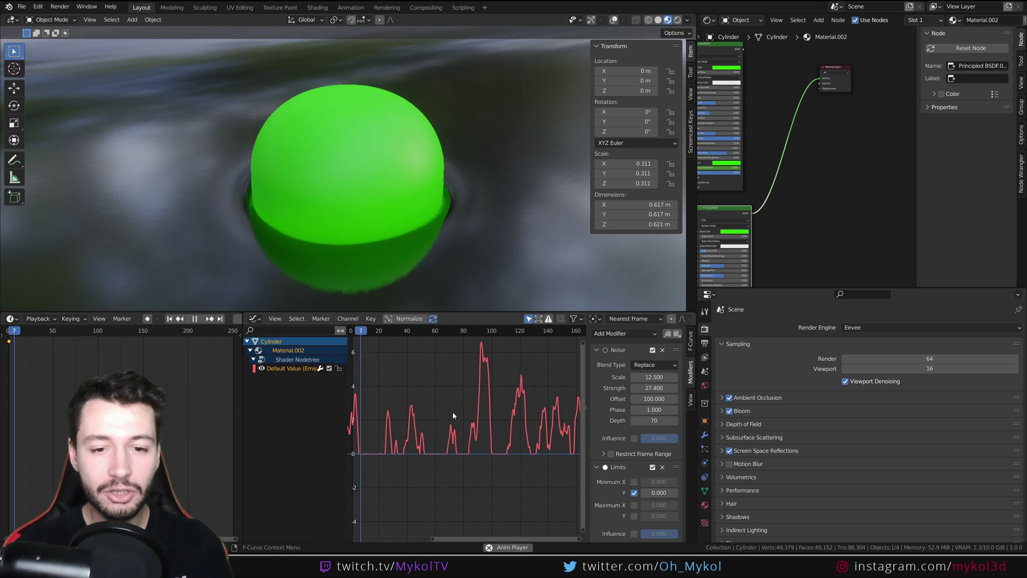
scroll(377, 198, down, 6)
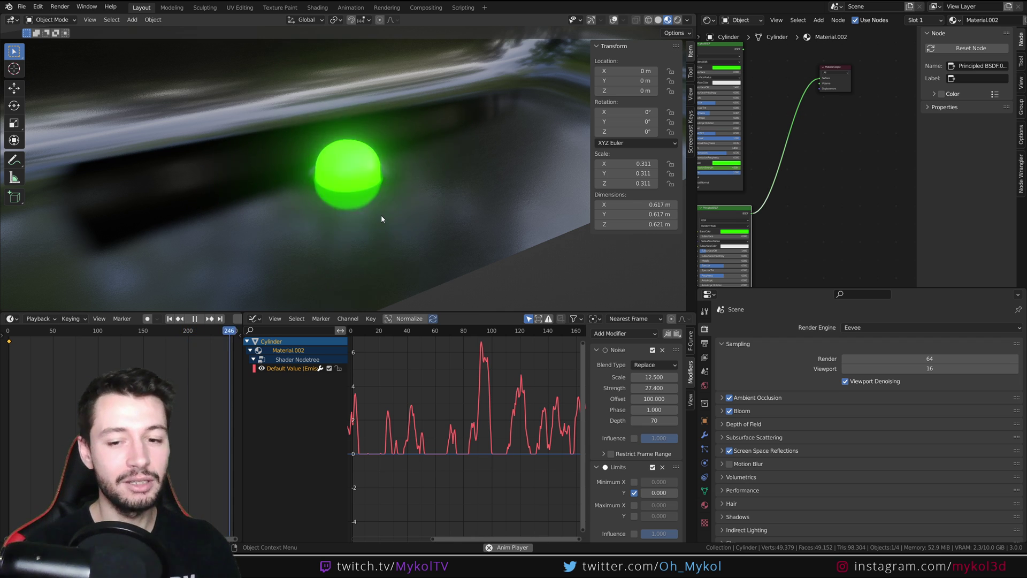
key(space)
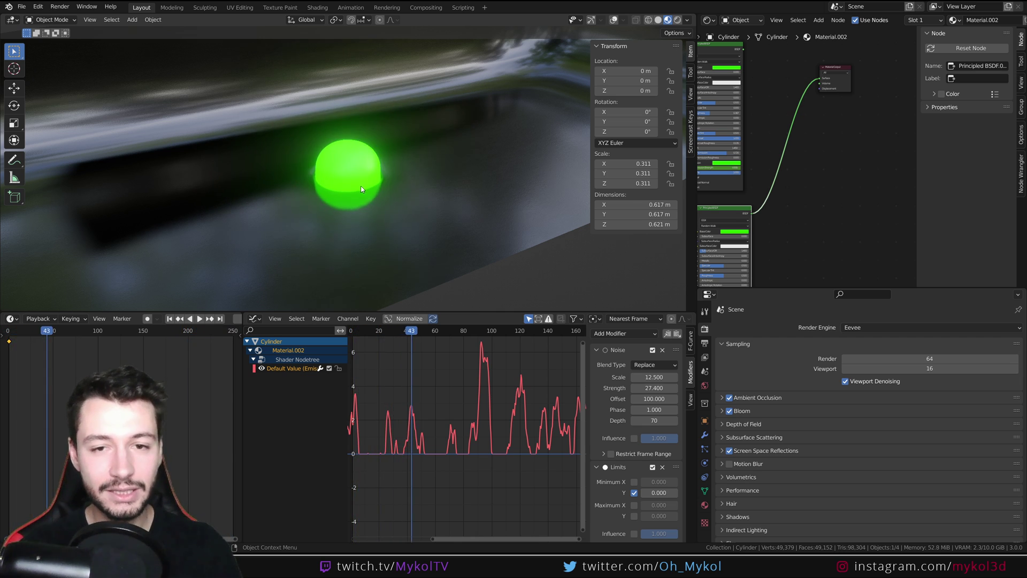
Delete both existing Principled BSDF nodes from the cylinder's material, keeping only the Material Output
scroll(364, 175, up, 6)
scroll(783, 182, down, 5)
middle_drag(782, 183, 839, 191)
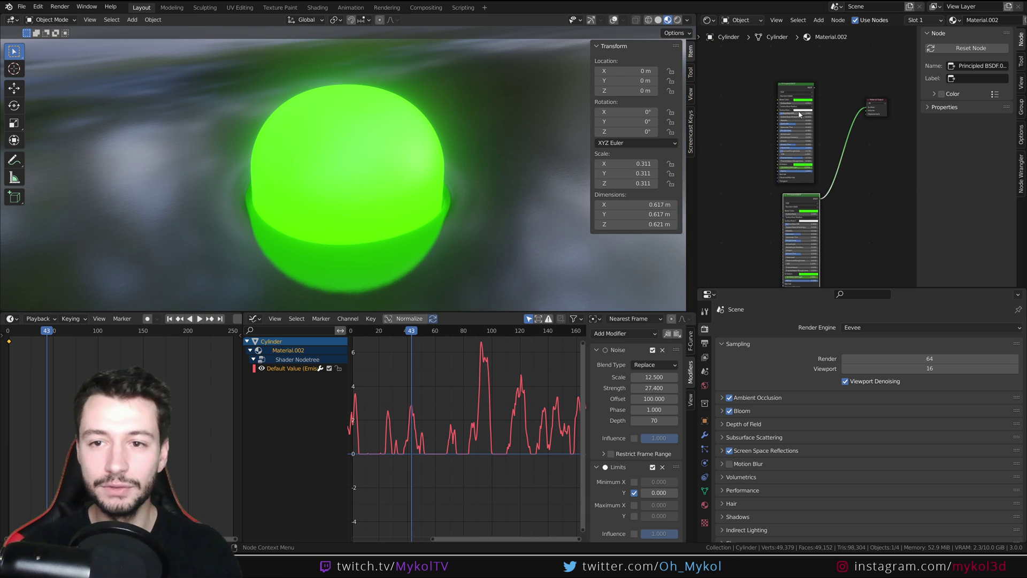
click(791, 89)
key(x)
click(803, 197)
key(x)
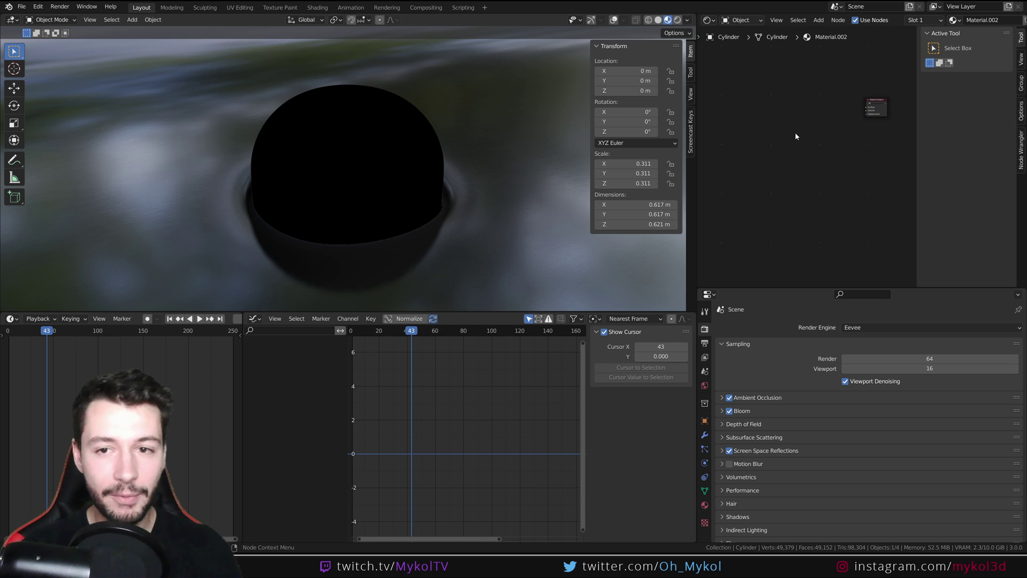
Add a new Principled BSDF node beside the Material Output
key(shift+a)
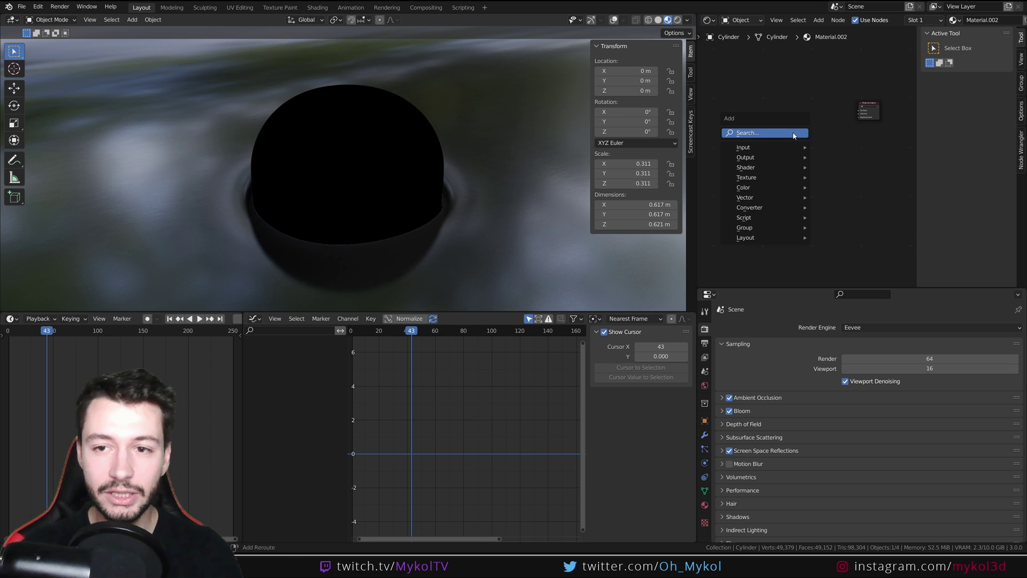
text(princ)
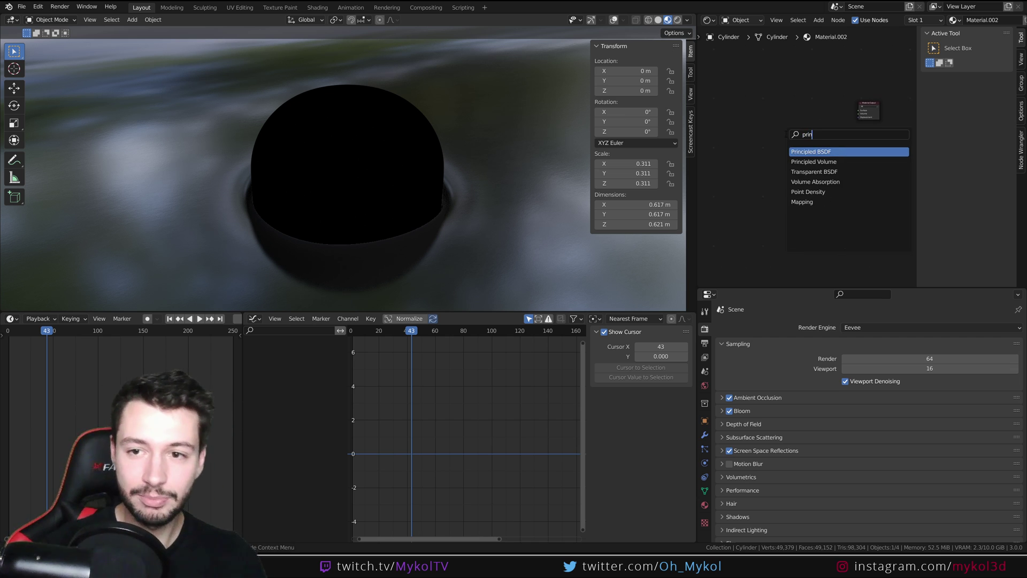
key(Return)
click(744, 81)
Enable the Screencast Keys display in the 3D viewport and collapse its settings
click(691, 131)
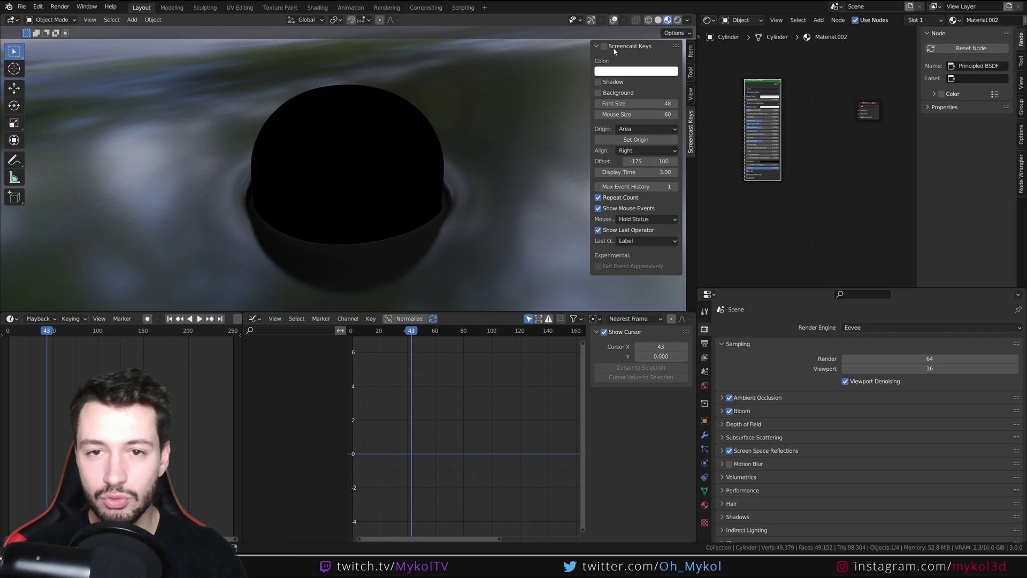
click(645, 48)
click(603, 47)
Connect the Principled BSDF's output to the Surface input of the Material Output
scroll(763, 94, up, 2)
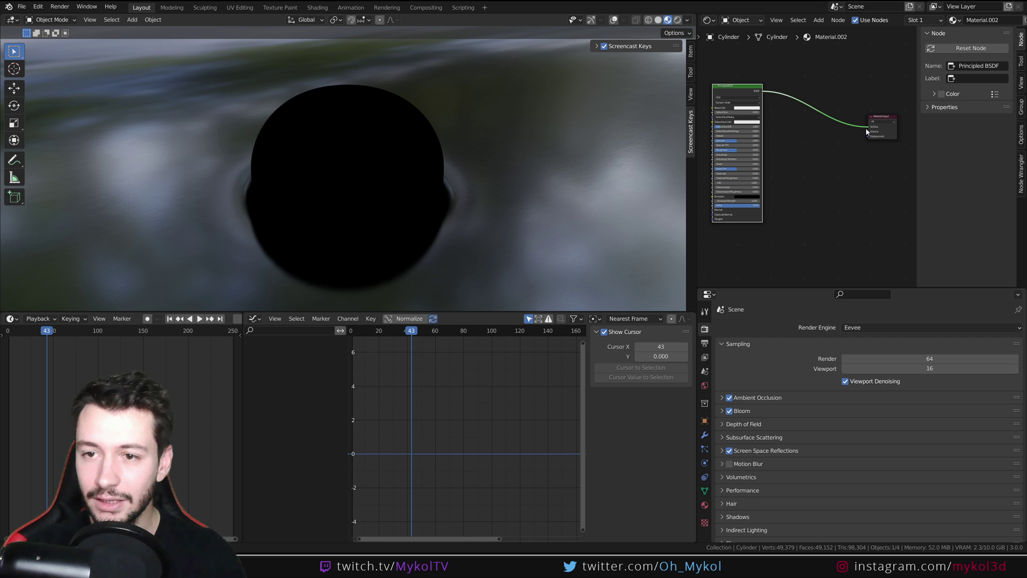
drag(866, 127, 866, 127)
scroll(811, 177, up, 2)
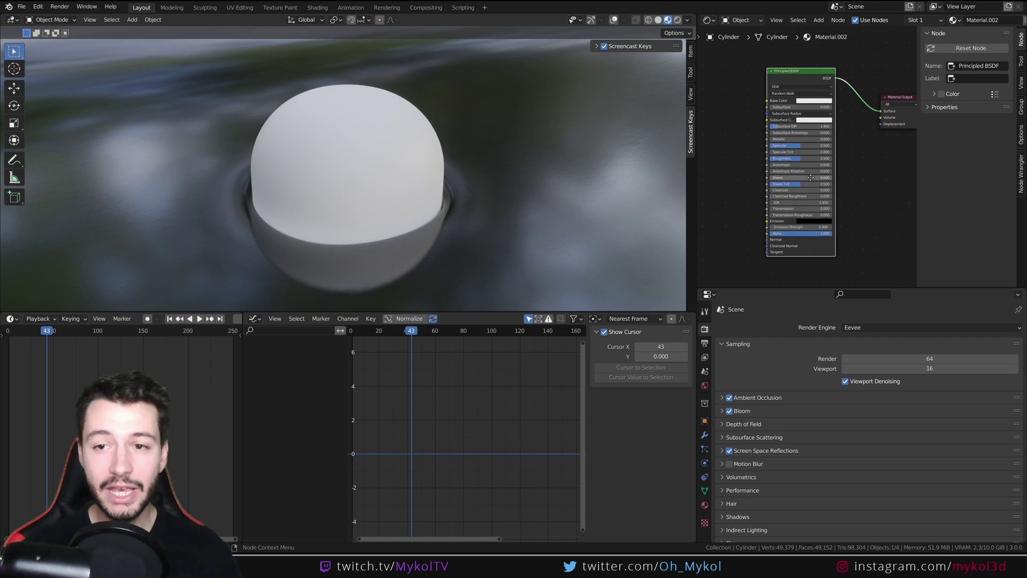
Add an RGB node beside the Principled BSDF and give it a green colour
scroll(808, 180, up, 1)
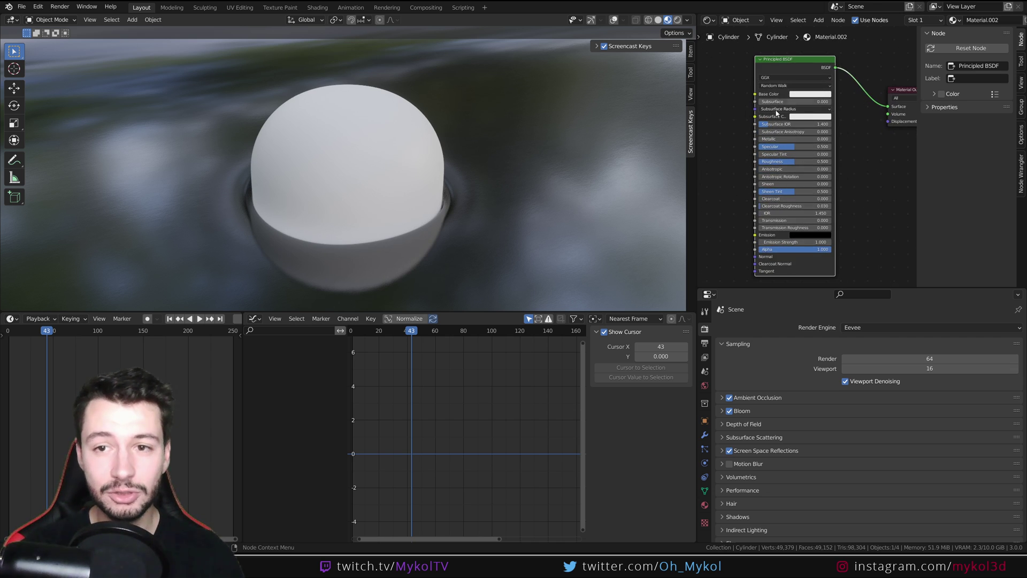
middle_drag(806, 96, 869, 104)
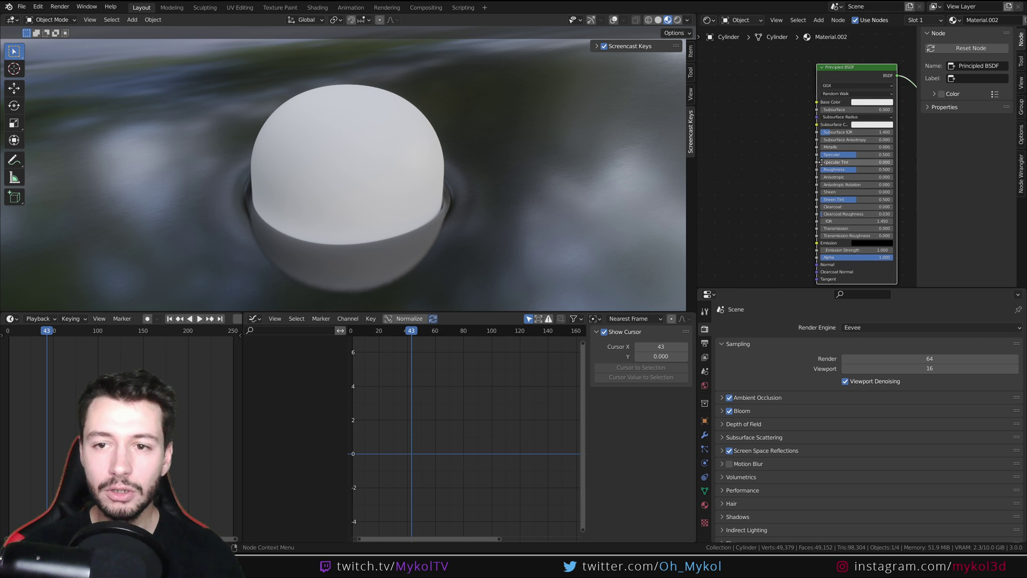
key(shift+a)
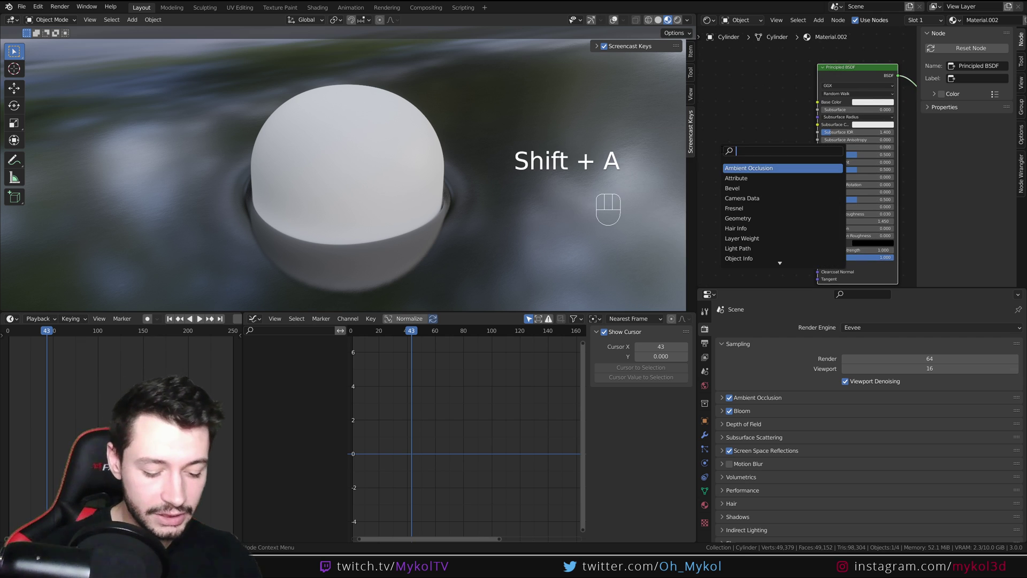
text(rgb)
key(Return)
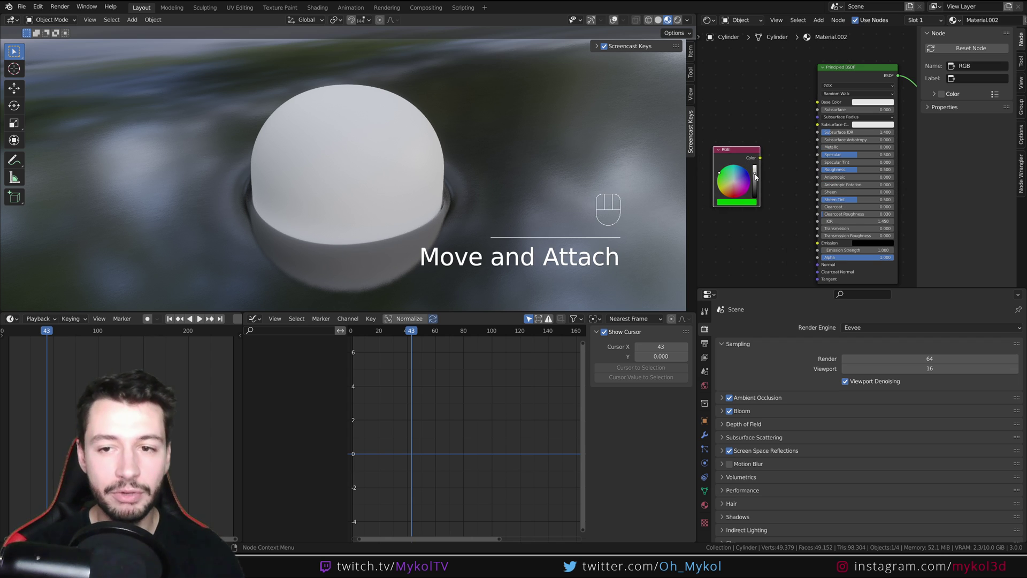
Link the RGB node's Color to both Base Color and Emission, and adjust its hue to a bluish green
drag(755, 177, 818, 102)
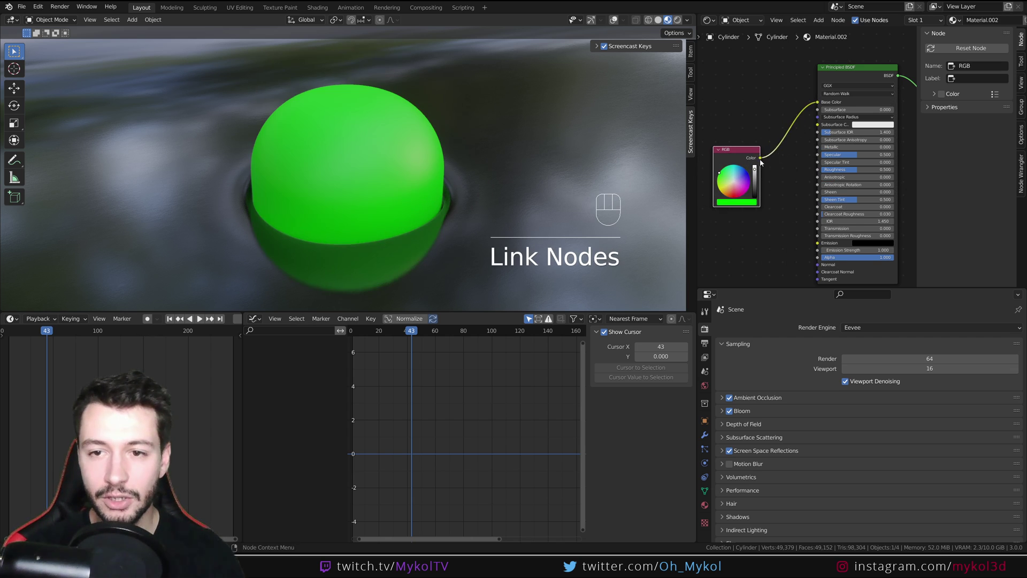
drag(761, 158, 818, 243)
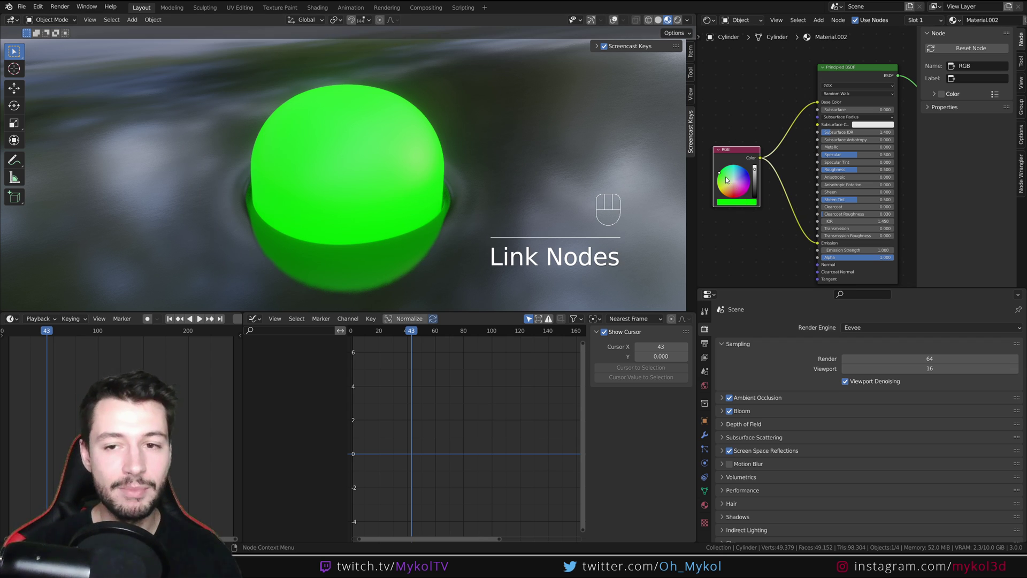
mouse_move(726, 177)
mouse_down()
mouse_move(726, 188)
mouse_move(724, 168)
mouse_up()
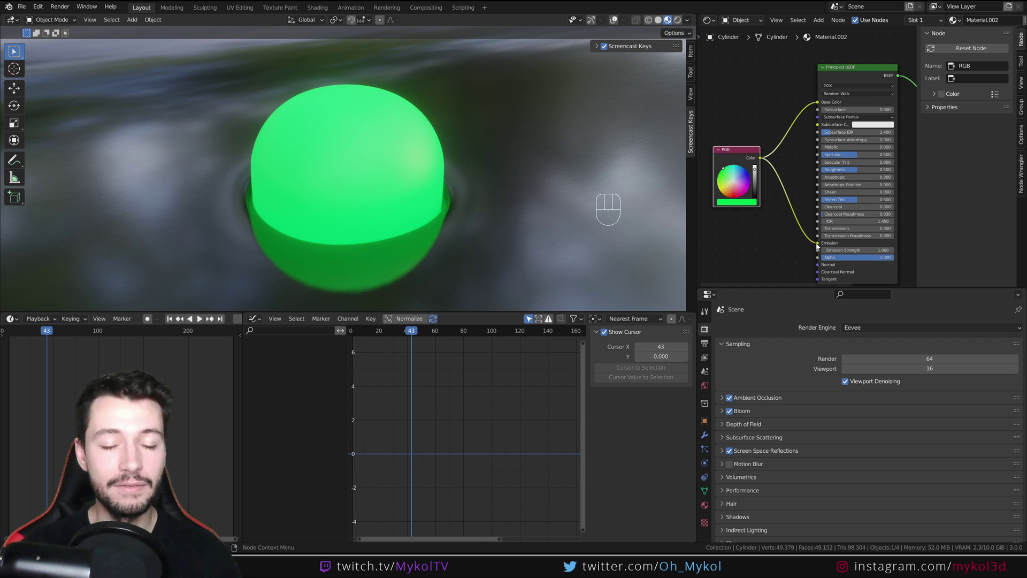
drag(723, 150, 717, 140)
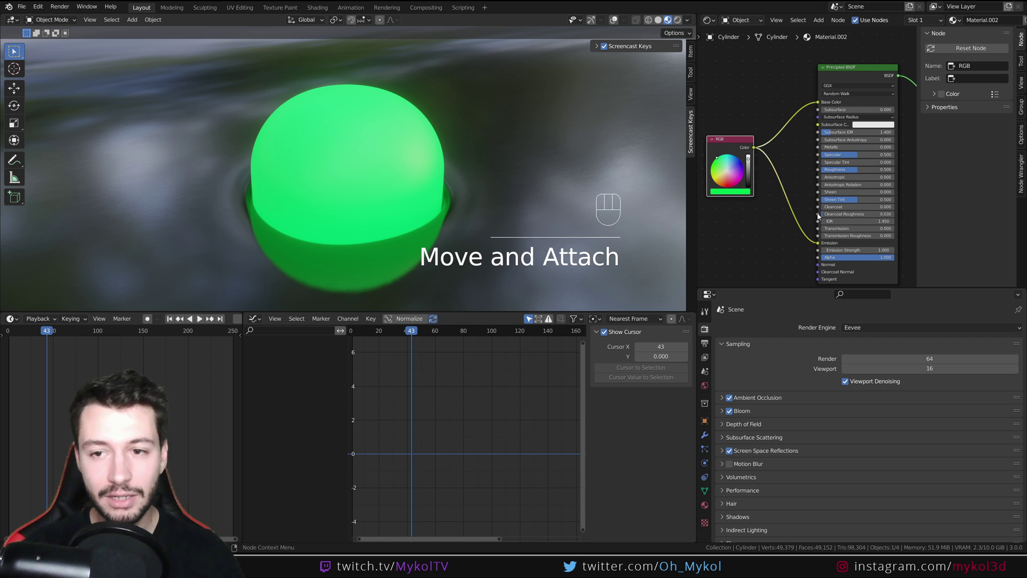
Set the Principled BSDF's Clearcoat to 1.000, Clearcoat Roughness to 0.074, Roughness to 0.242 and Transmission to 0.8
mouse_move(835, 206)
mouse_down()
mouse_move(893, 206)
mouse_move(841, 216)
mouse_up()
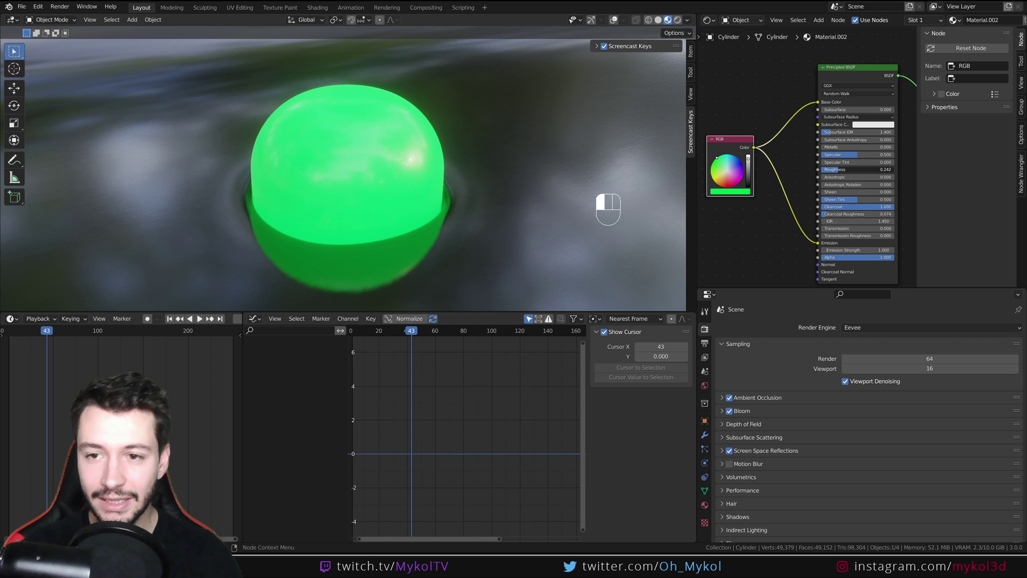
middle_drag(810, 178, 794, 167)
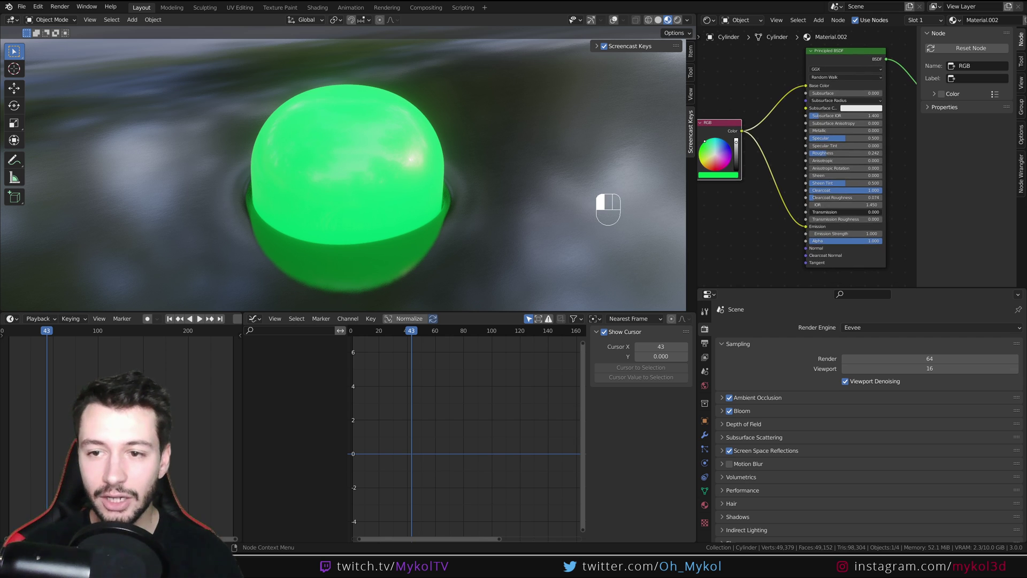
text(.8)
key(Return)
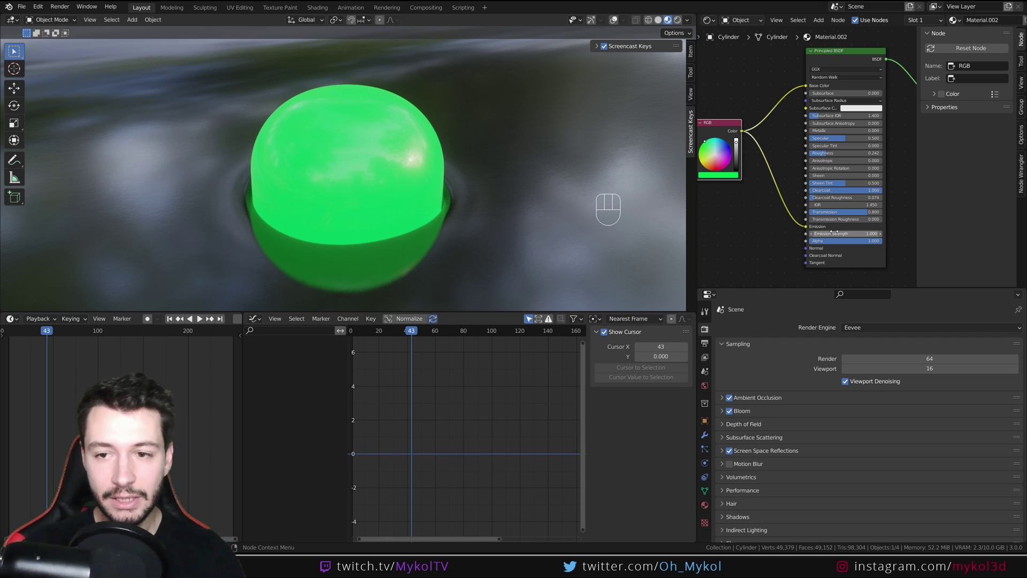
Shift the RGB node to a pure green while trying different Emission Strength values such as 3.4
mouse_move(851, 234)
mouse_down()
mouse_move(835, 233)
mouse_move(866, 234)
mouse_move(856, 234)
mouse_up()
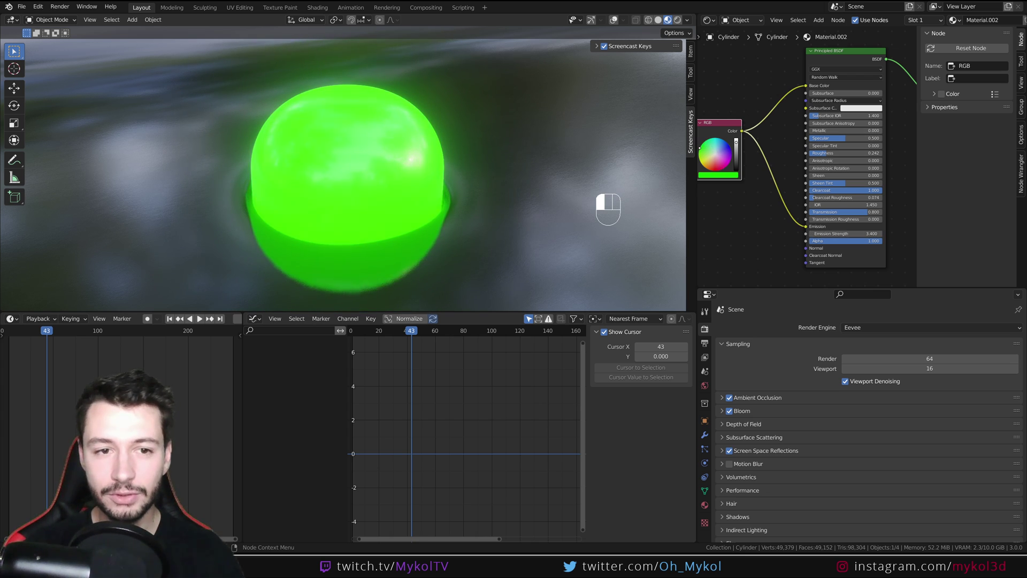
drag(700, 149, 700, 146)
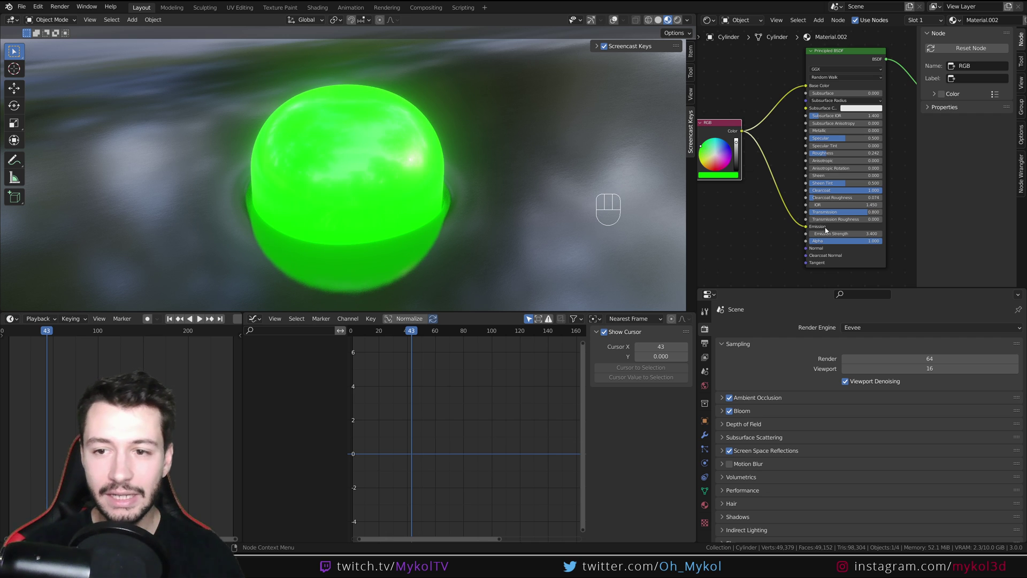
mouse_move(845, 234)
mouse_down()
mouse_move(813, 234)
mouse_move(845, 234)
mouse_move(832, 234)
mouse_up()
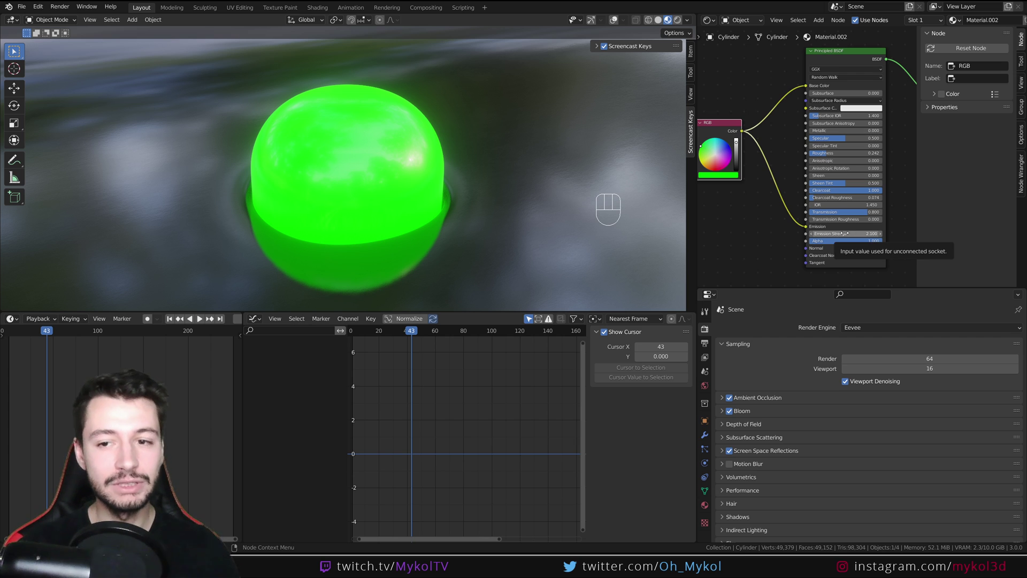
Set the Emission Strength to 0 and keyframe it at frame 1
click(846, 233)
text(0)
key(Return)
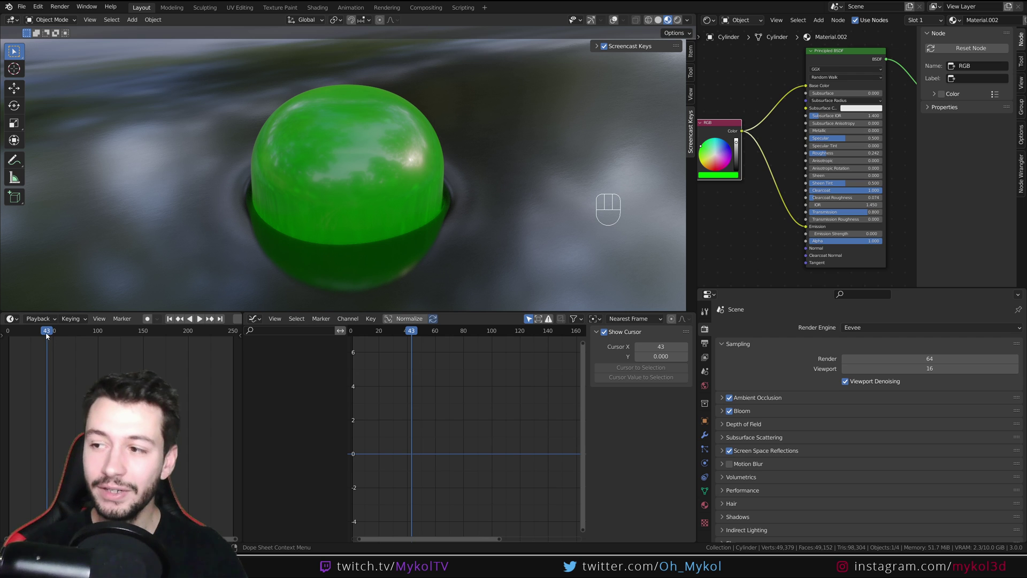
drag(40, 339, 9, 341)
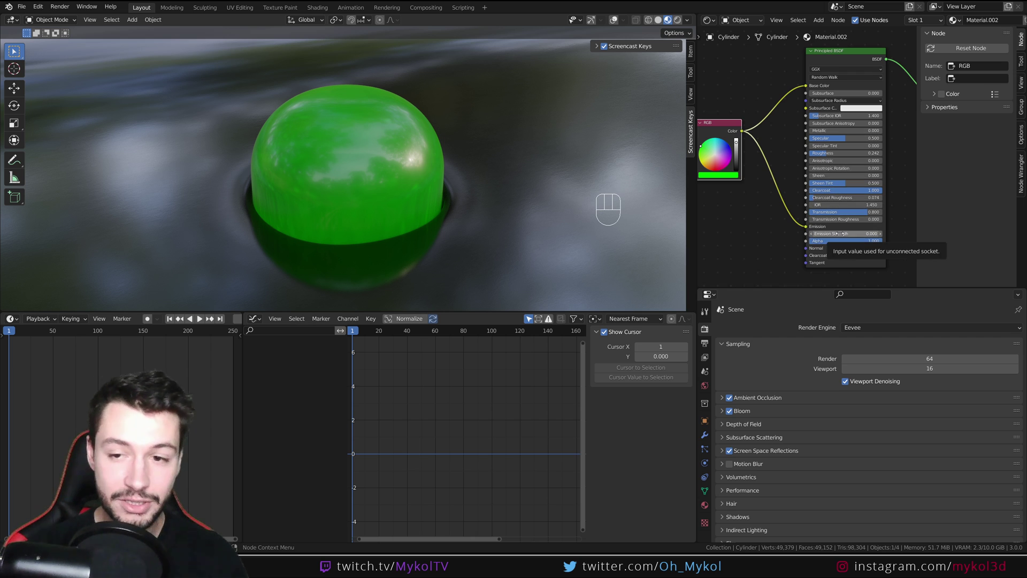
key(i)
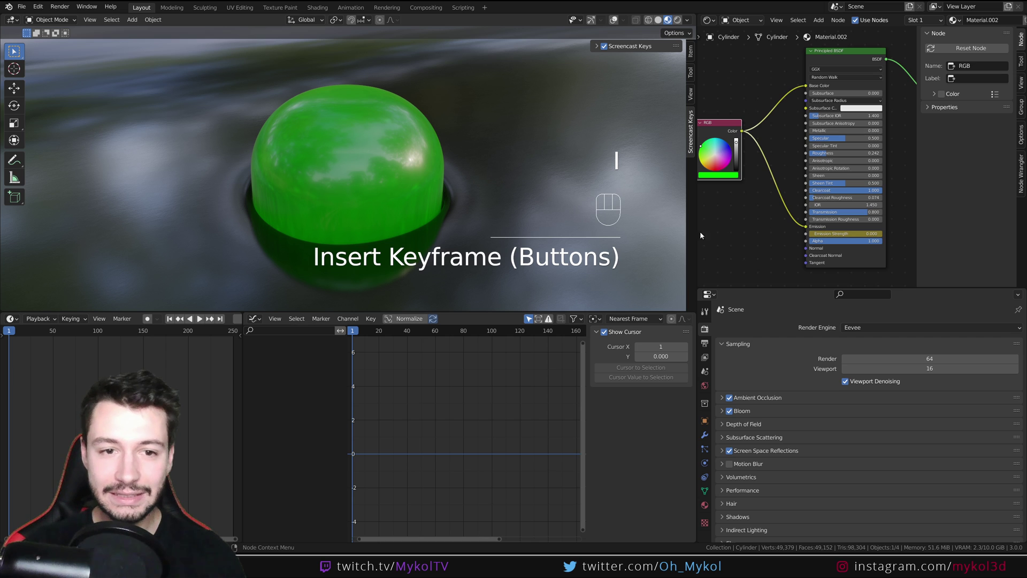
Toggle the selection of the Principled BSDF node, leaving it selected to show its emission curve in the Graph Editor
click(848, 55)
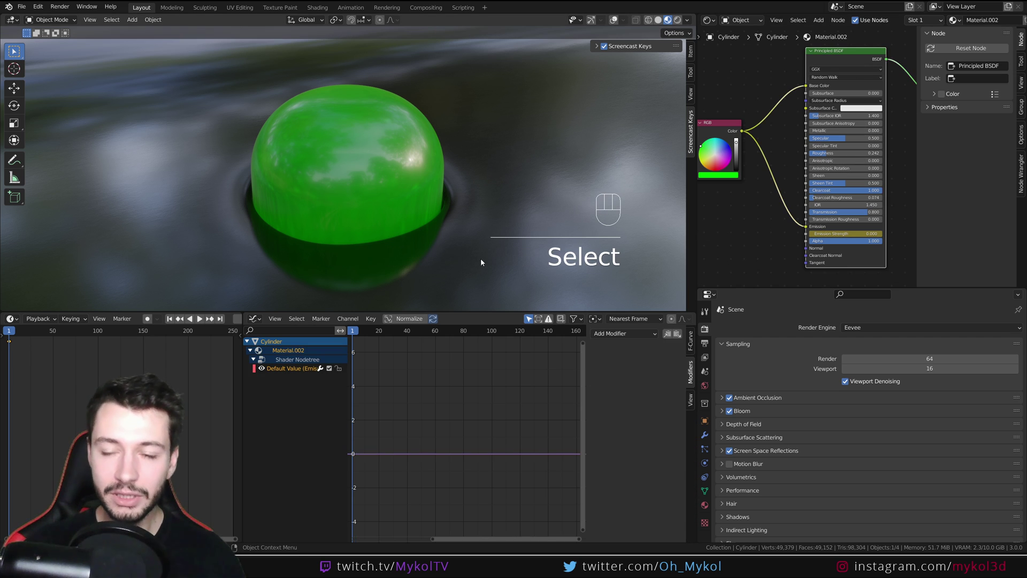
click(752, 242)
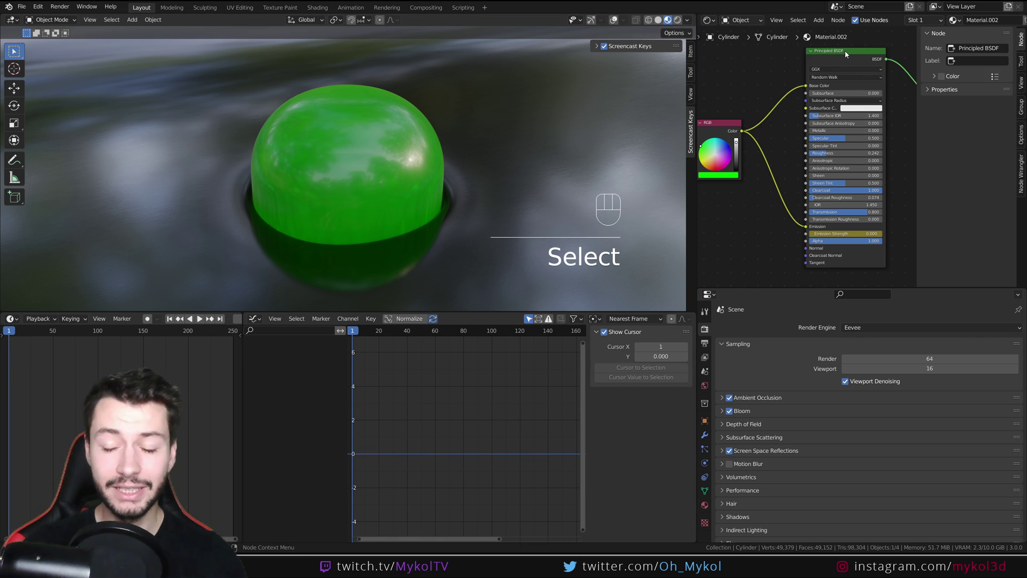
click(829, 60)
click(741, 230)
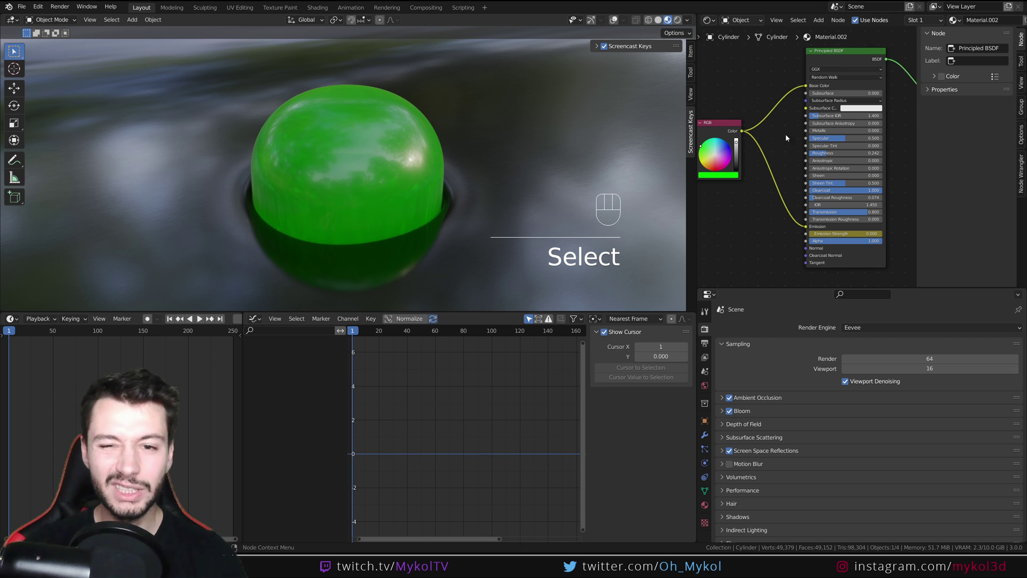
click(841, 54)
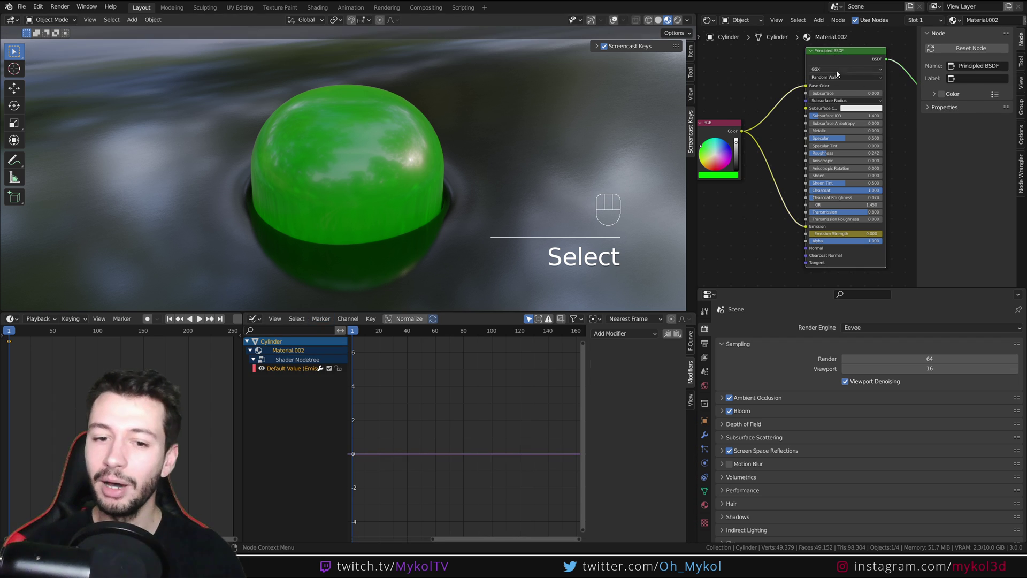
click(750, 241)
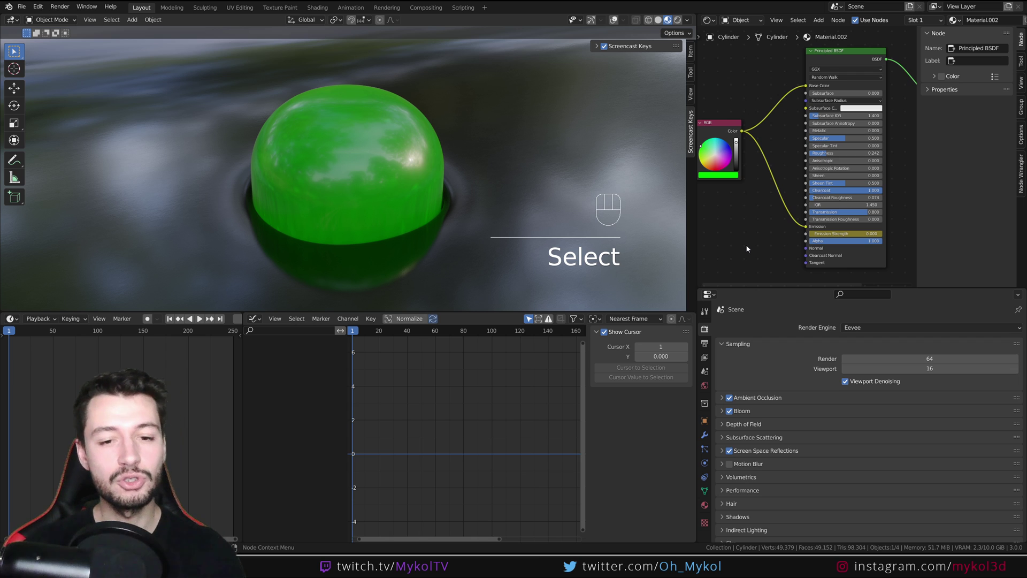
click(839, 56)
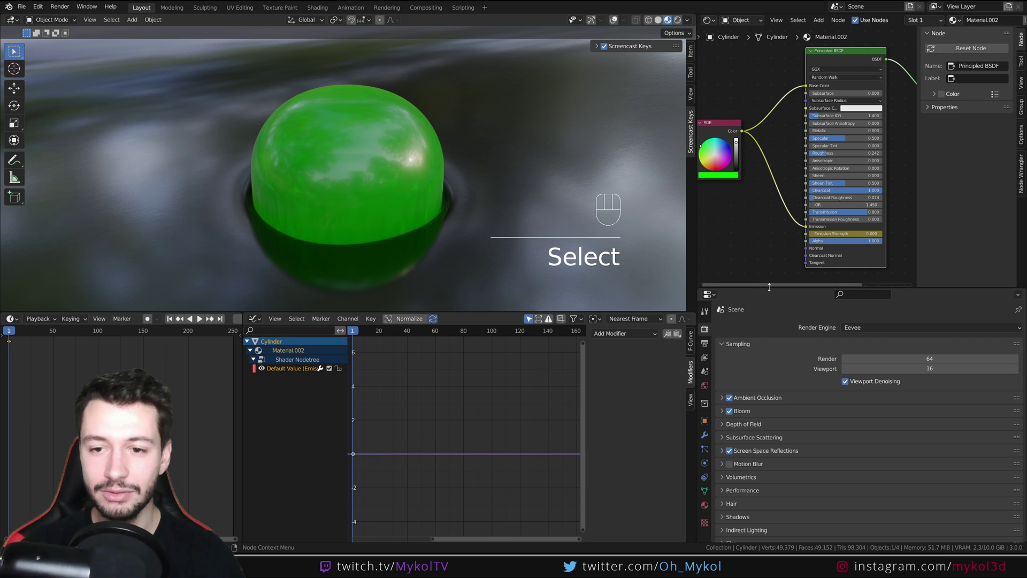
Enlarge the node editor area over the render properties and magnify the Principled BSDF node
drag(765, 288, 770, 475)
scroll(777, 288, up, 4)
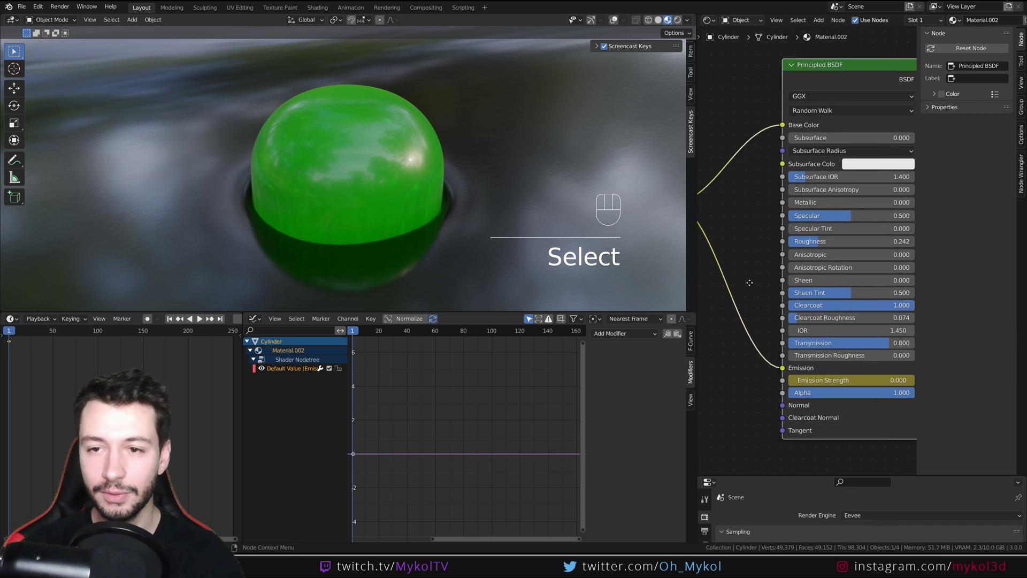
Set the Principled BSDF's Emission Strength to 5 at frame 25 and insert a keyframe for it
middle_drag(777, 288, 698, 278)
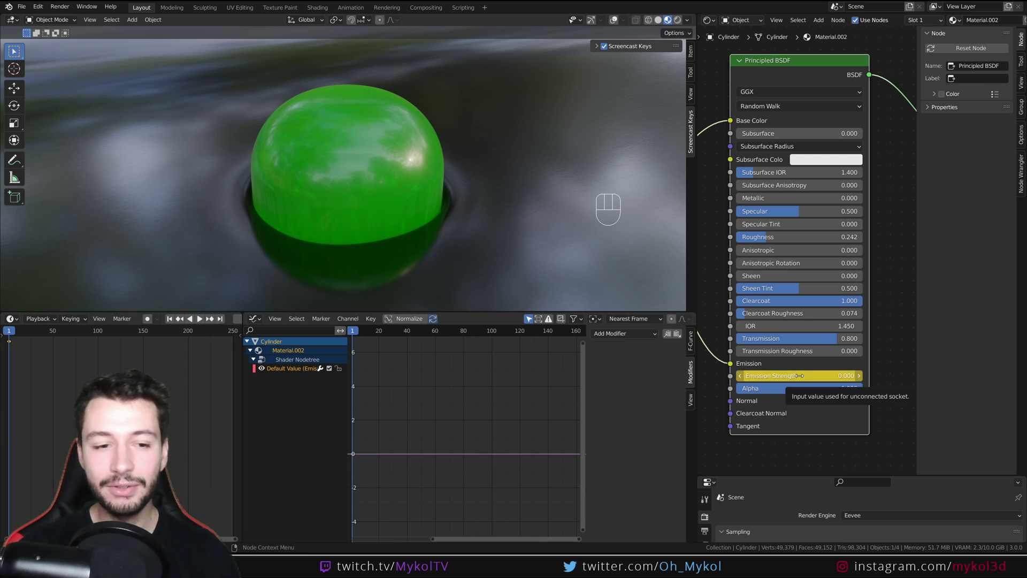
drag(10, 334, 31, 341)
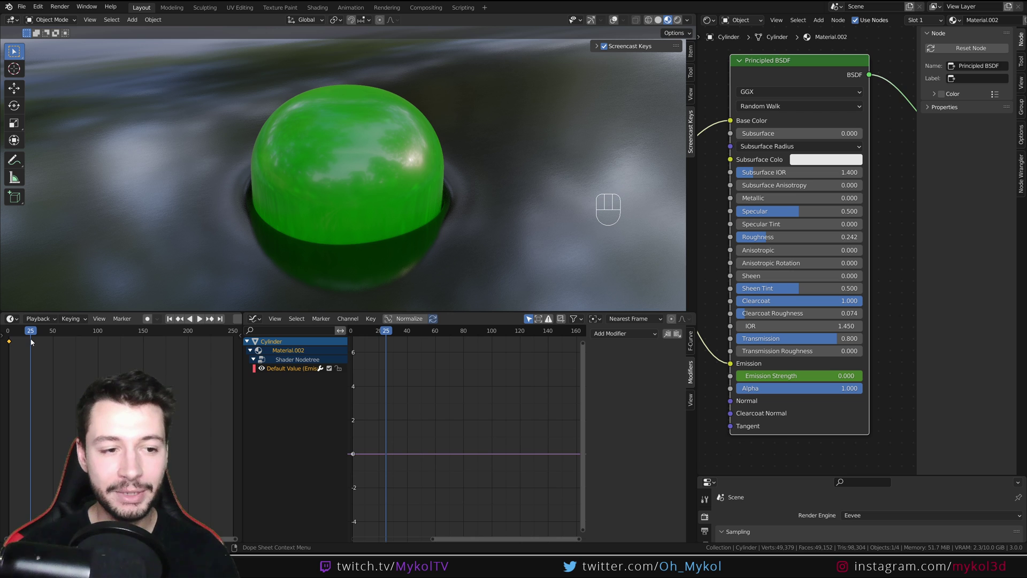
click(810, 376)
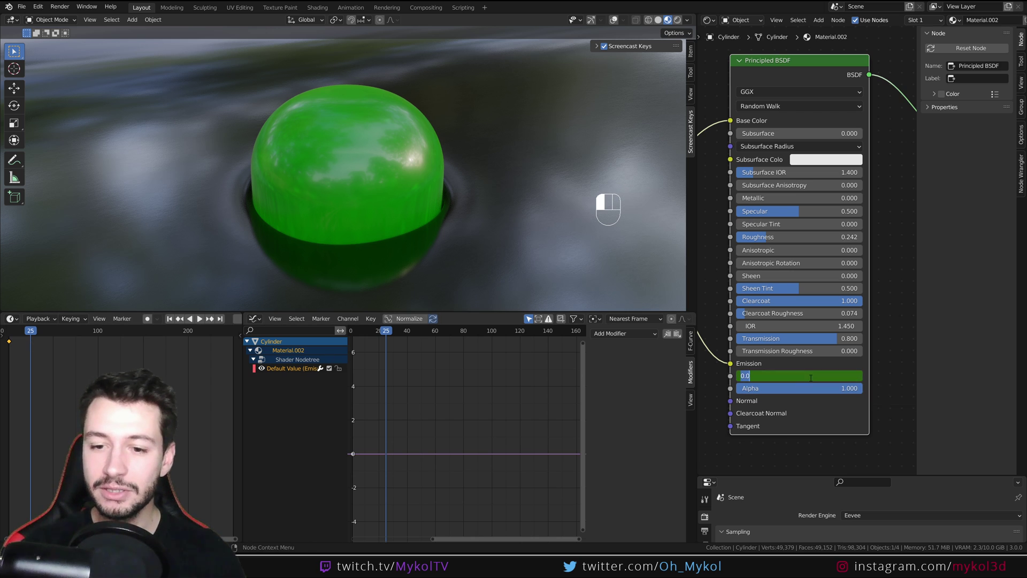
text(5)
key(Return)
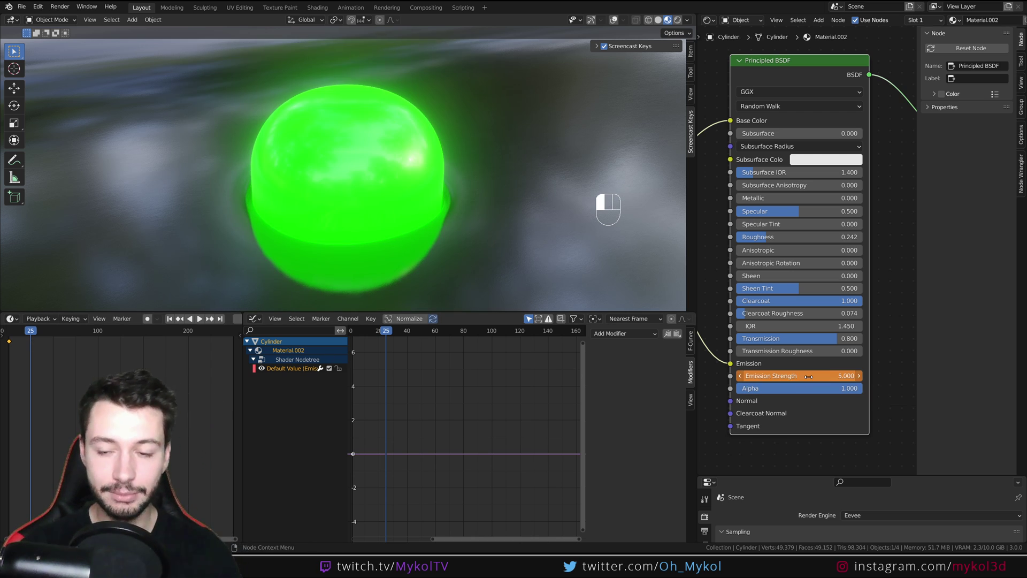
key(i)
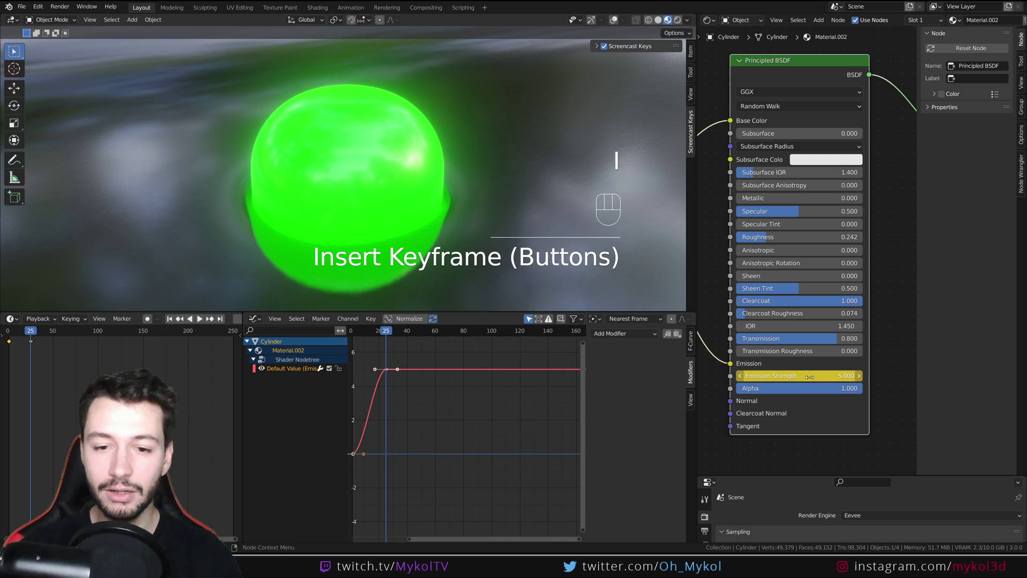
Scrub around frame 25 to examine the emission curve, keeping the area set to Graph Editor
middle_drag(367, 455, 404, 451)
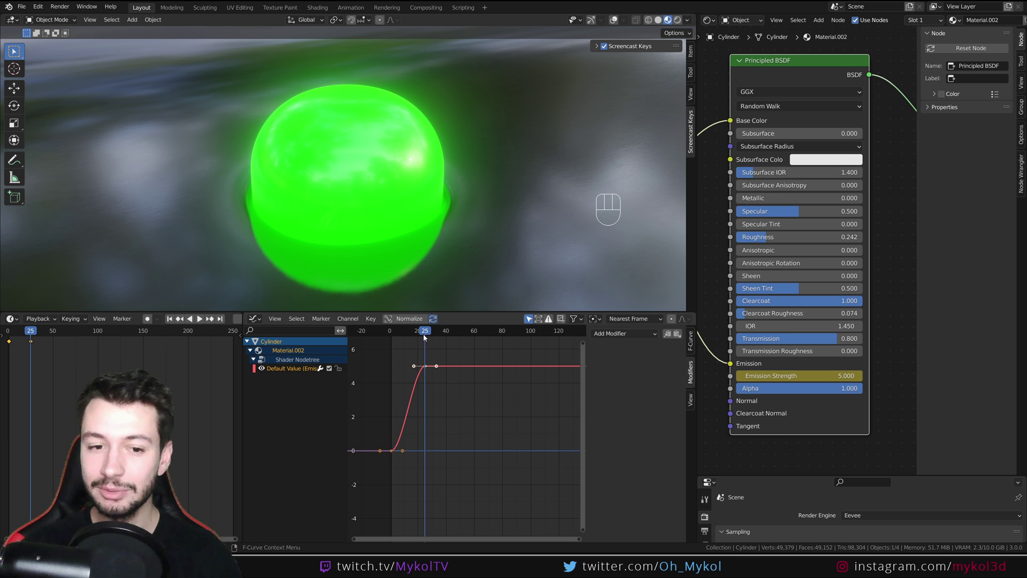
drag(424, 336, 424, 368)
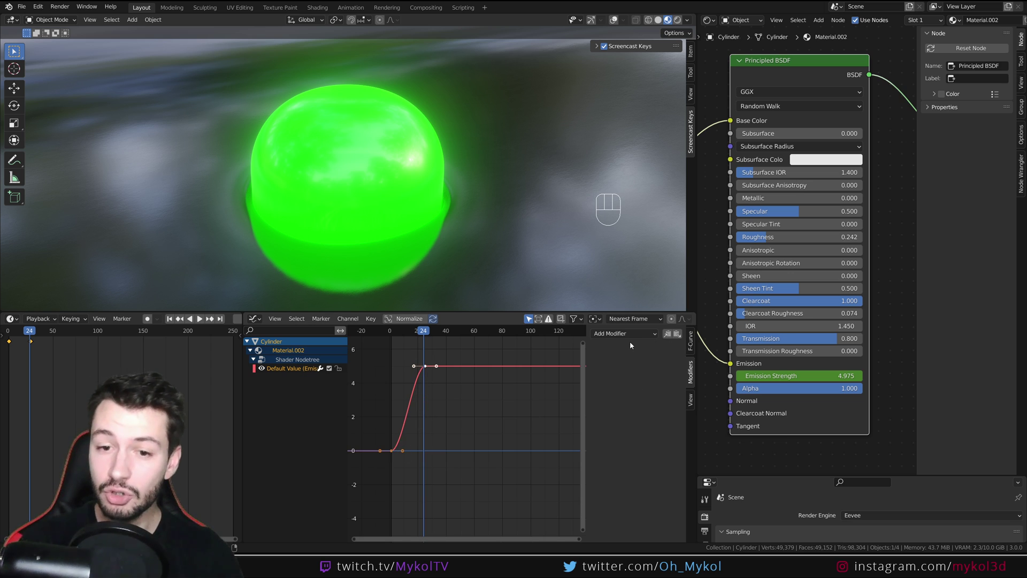
click(281, 425)
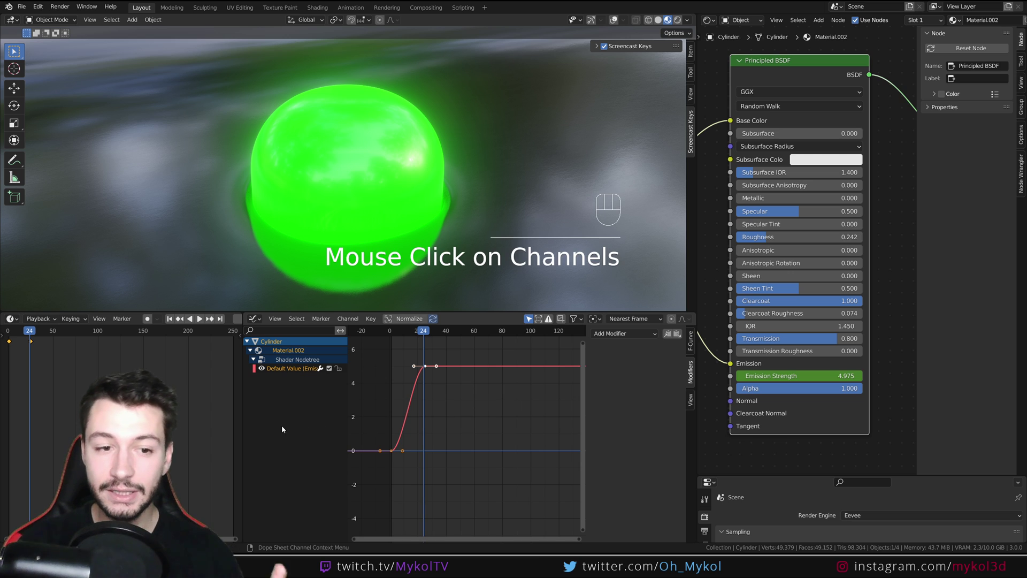
click(255, 318)
click(255, 319)
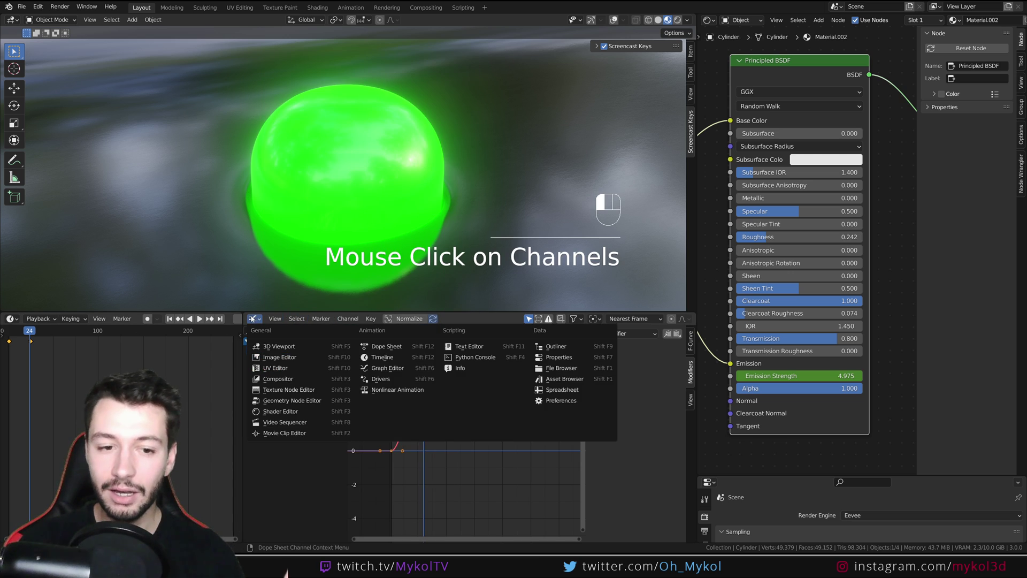
click(401, 368)
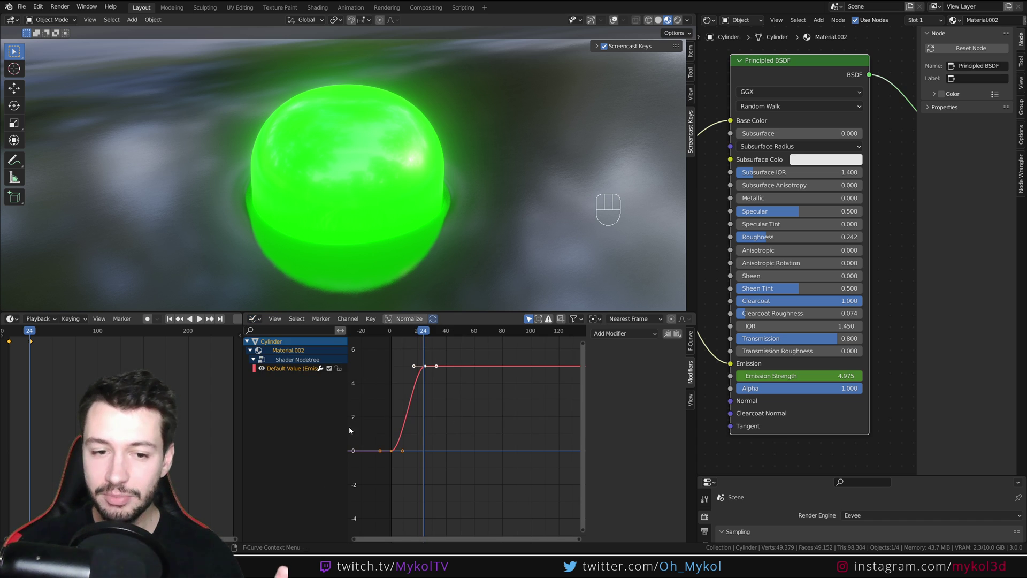
Narrow the channel list, select the emission's Default Value channel and add a Cycles modifier to its curve
click(252, 365)
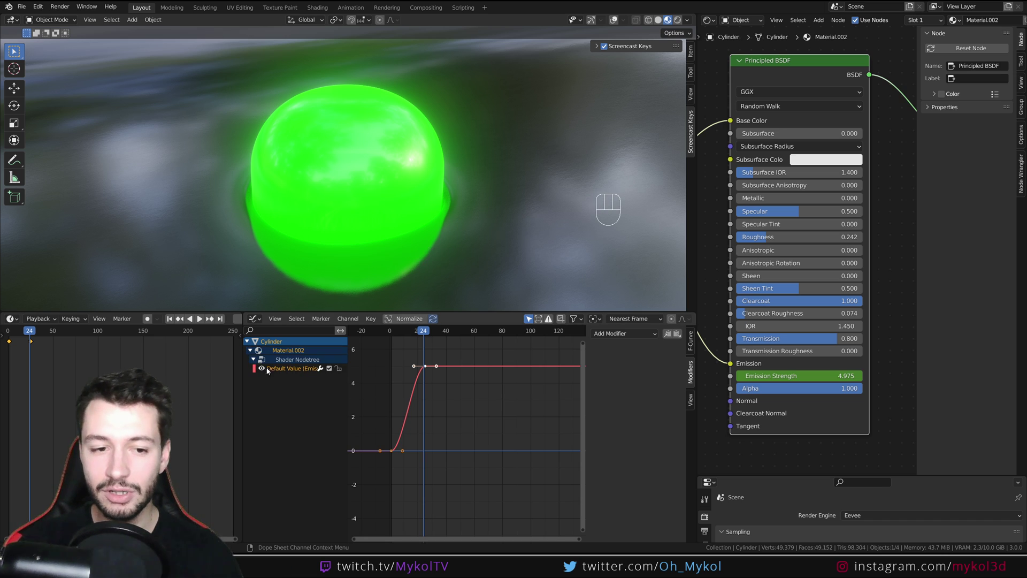
click(311, 368)
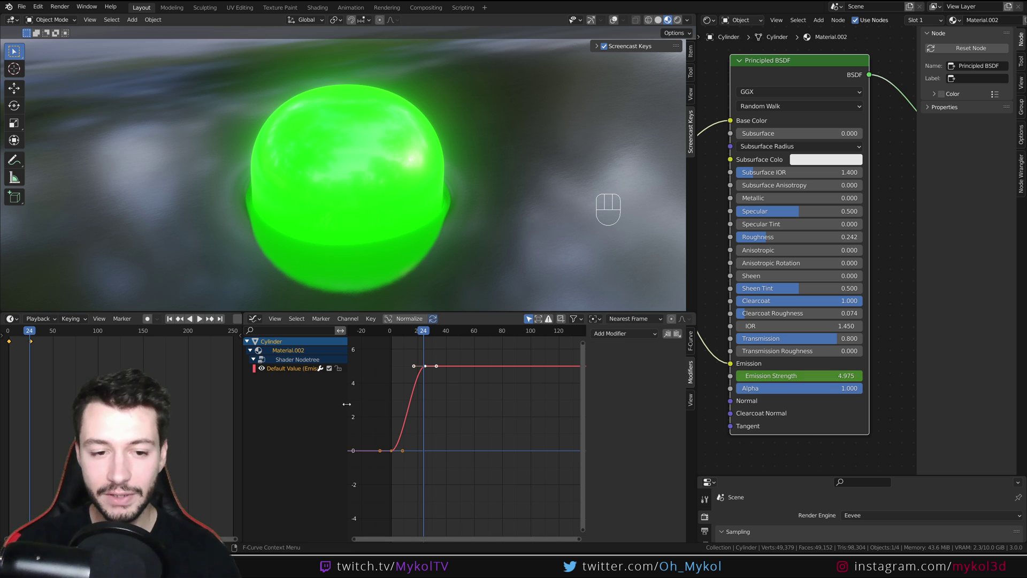
mouse_move(346, 403)
mouse_down()
mouse_move(365, 401)
mouse_move(333, 398)
mouse_up()
click(277, 371)
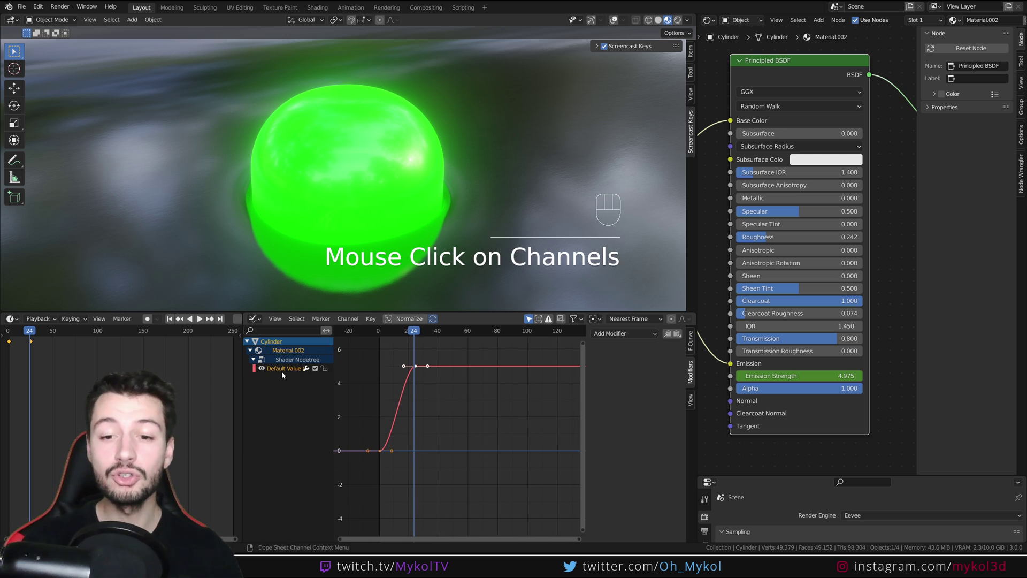
click(625, 334)
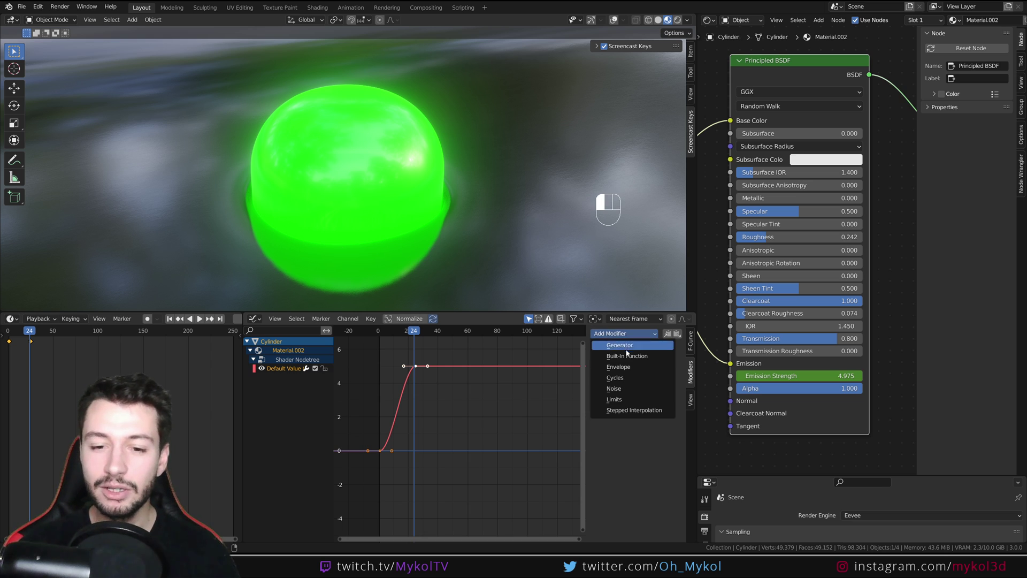
click(615, 378)
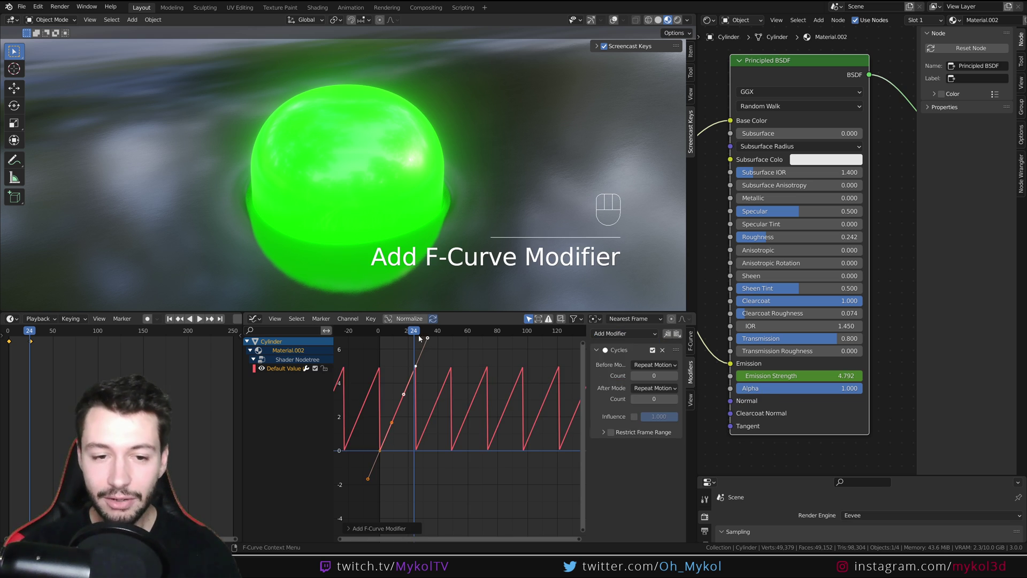
Scrub and play the animation to check how the emission loops with the Cycles modifier
drag(420, 338, 393, 349)
key(space)
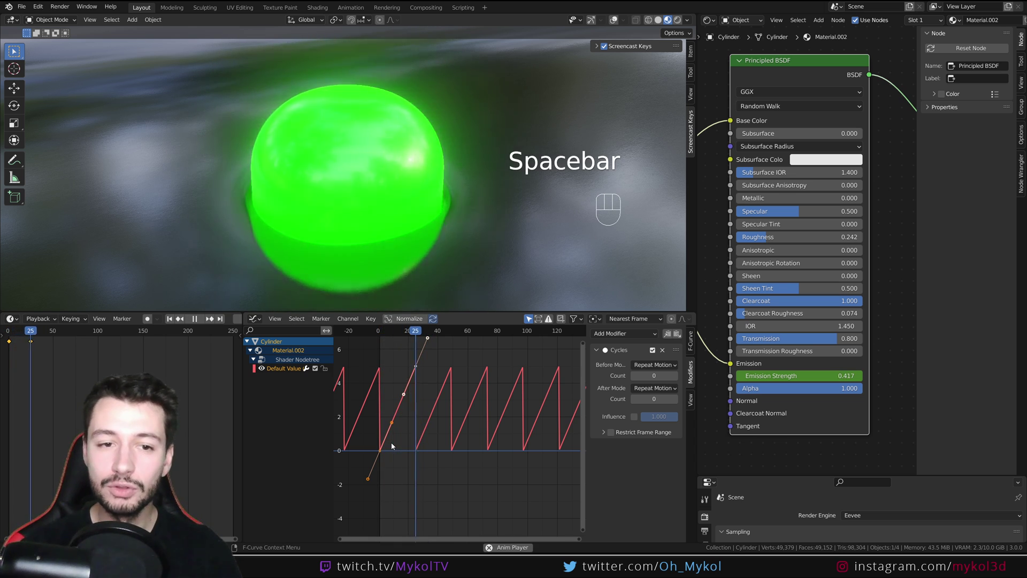
key(space)
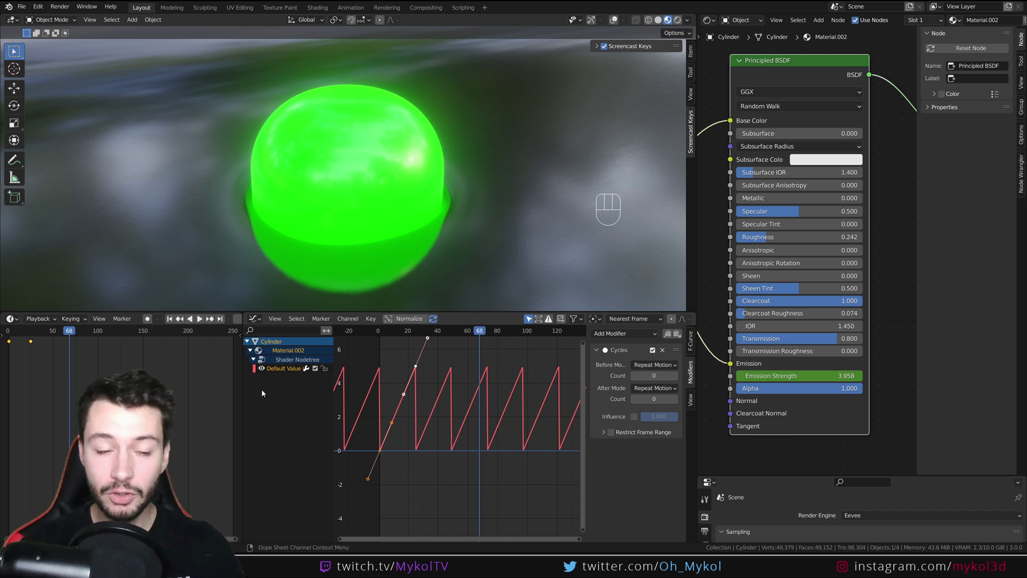
Move to frame 50 and keyframe the Emission Strength at 0 there
click(9, 336)
key(space)
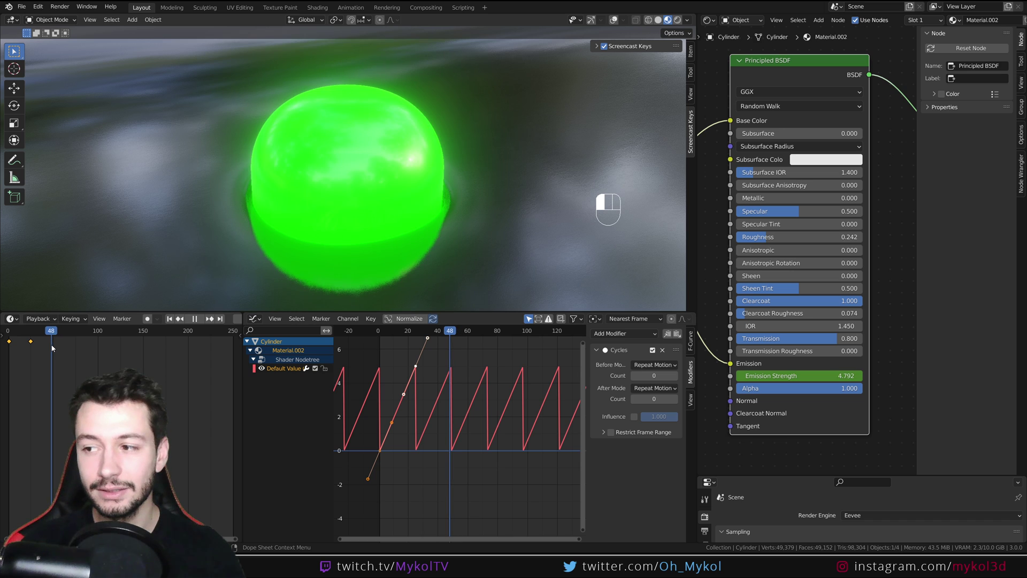
key(space)
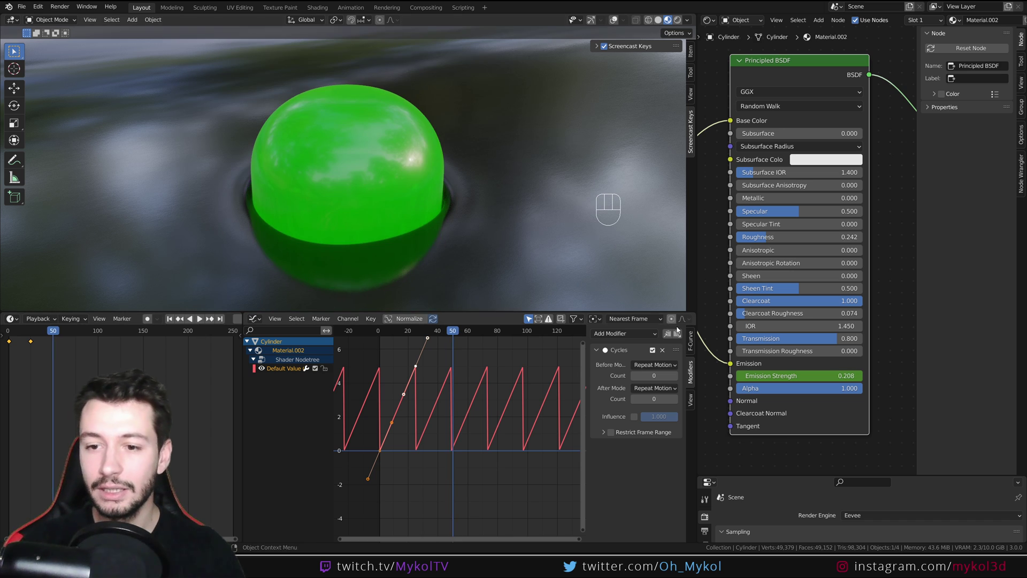
click(783, 375)
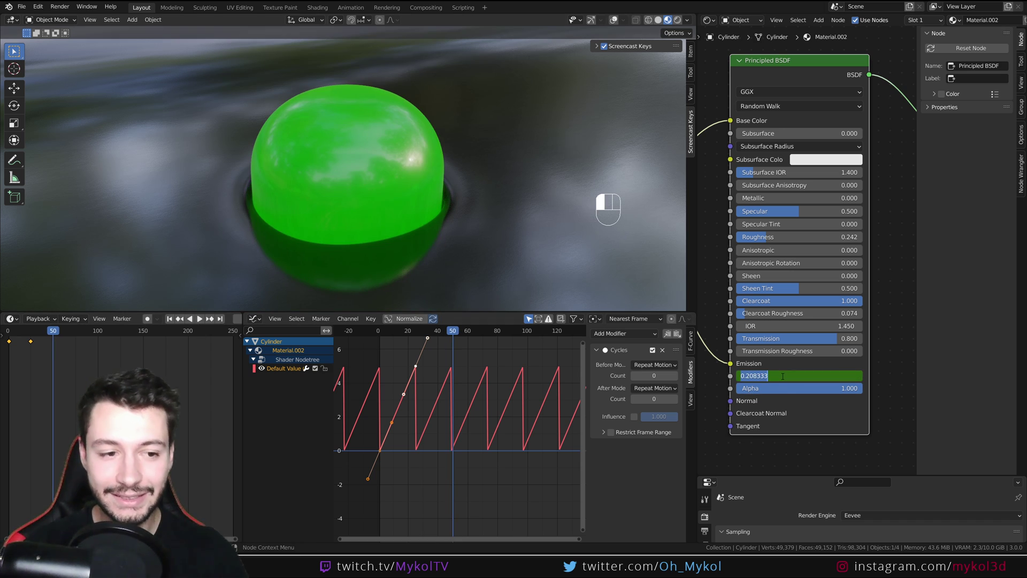
text(0)
key(Return)
key(i)
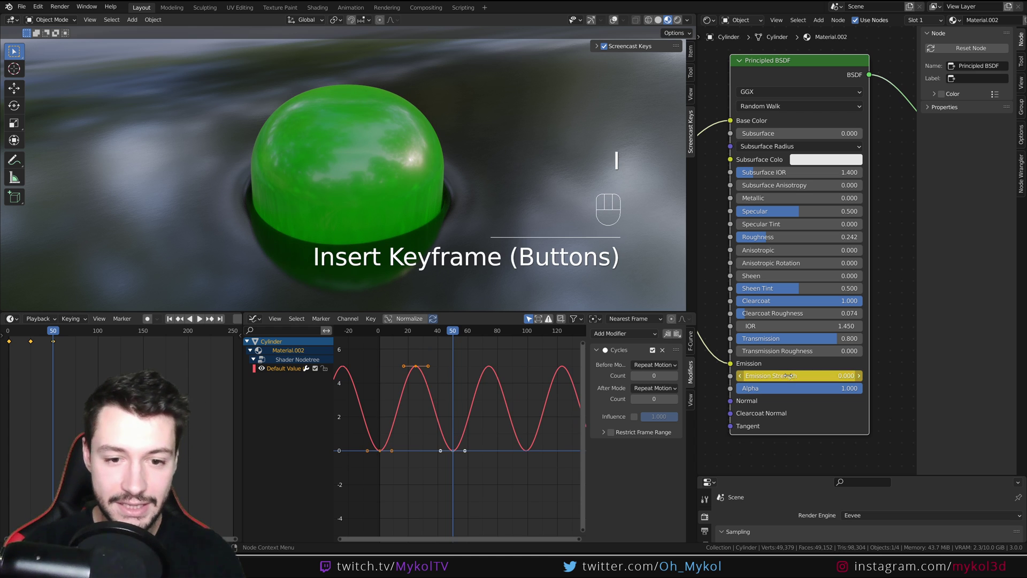
Play and scrub the animation to review the repeating rise and fall of the glow, ending at frame 5
click(444, 332)
drag(444, 336, 411, 339)
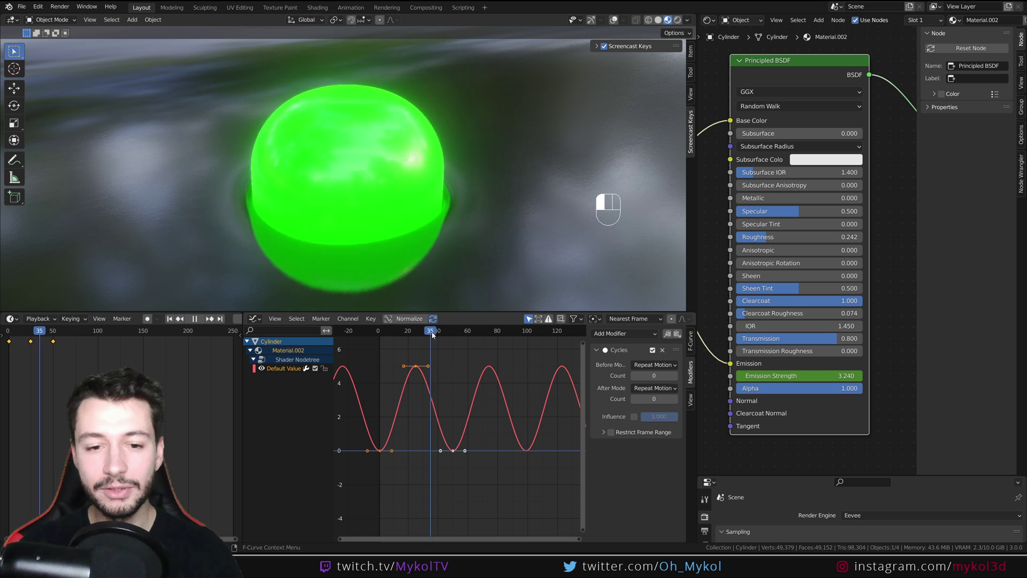
key(space)
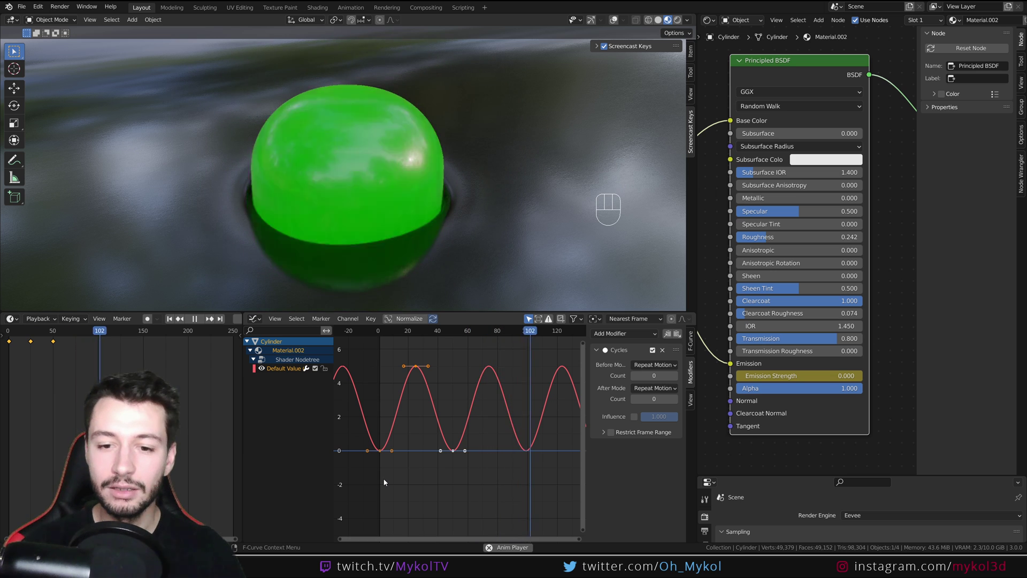
key(space)
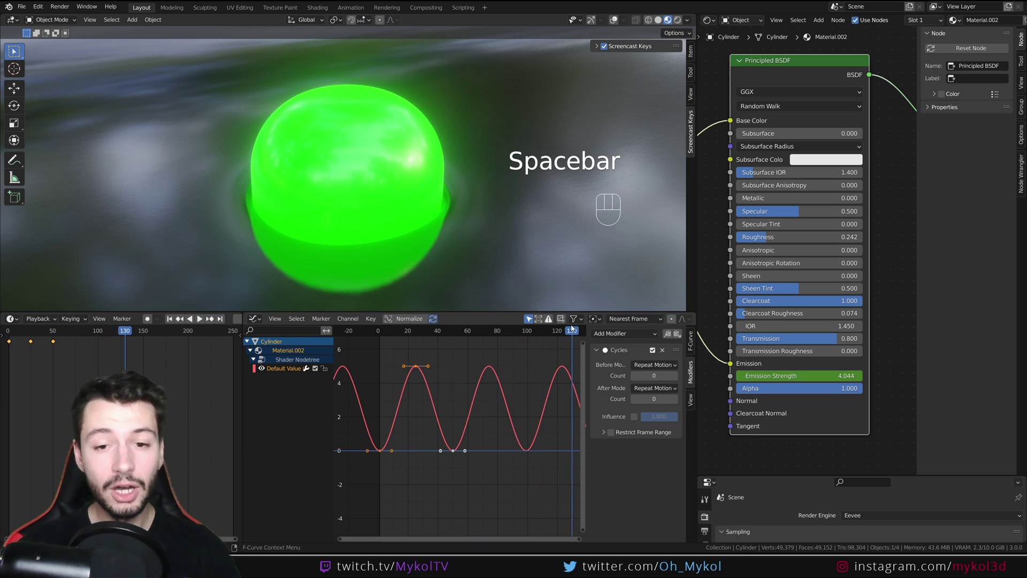
drag(572, 328, 385, 351)
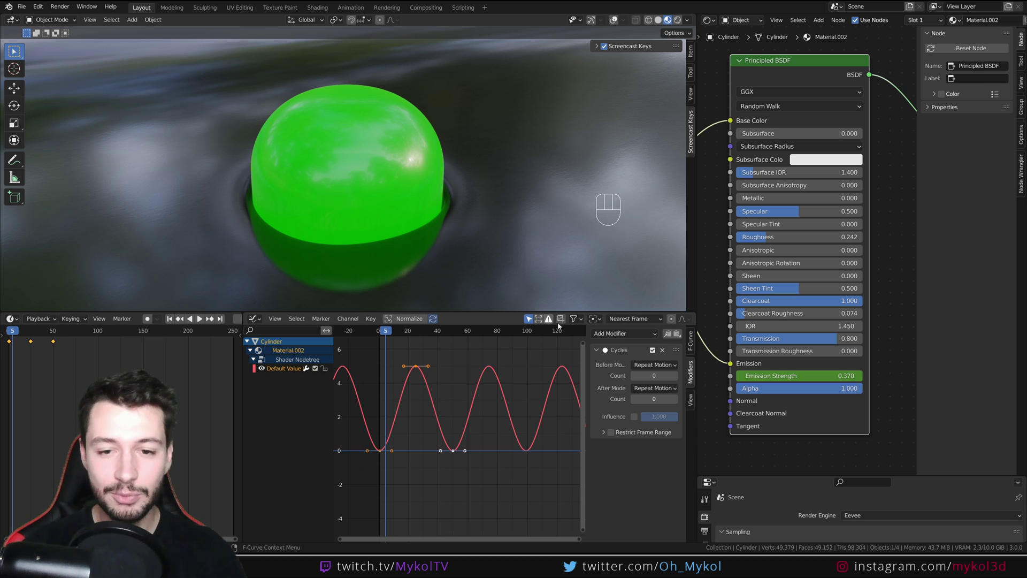
Add a Noise modifier to the emission curve with Multiply blending, a scale of 3.2 and a strength of 2.2
click(635, 333)
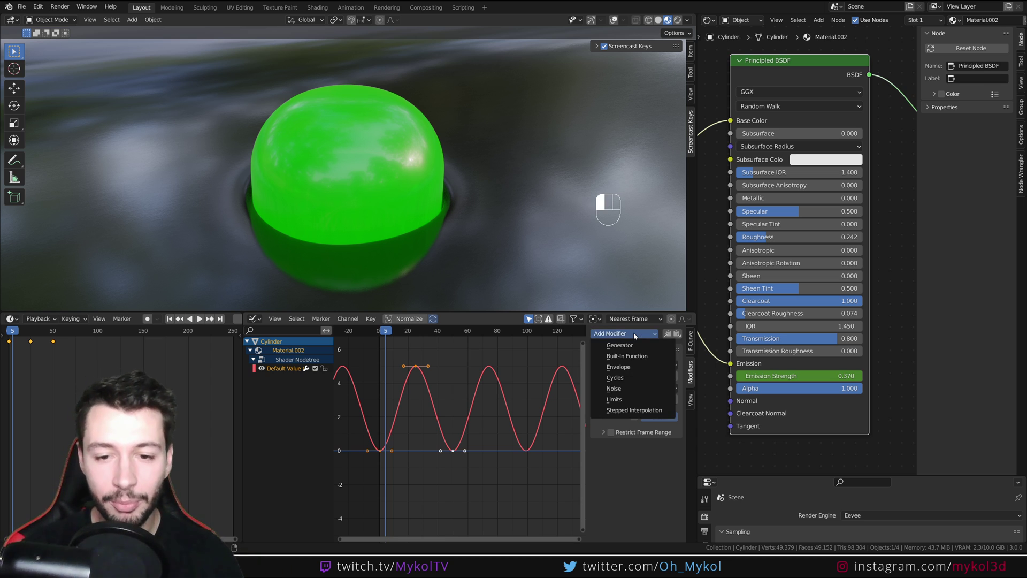
click(615, 389)
scroll(370, 413, up, 3)
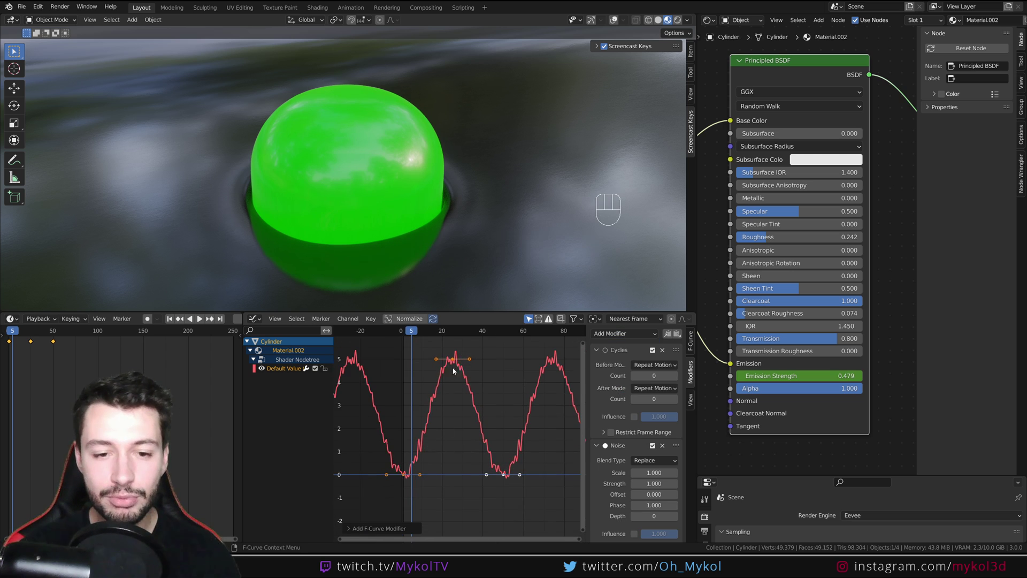
key(space)
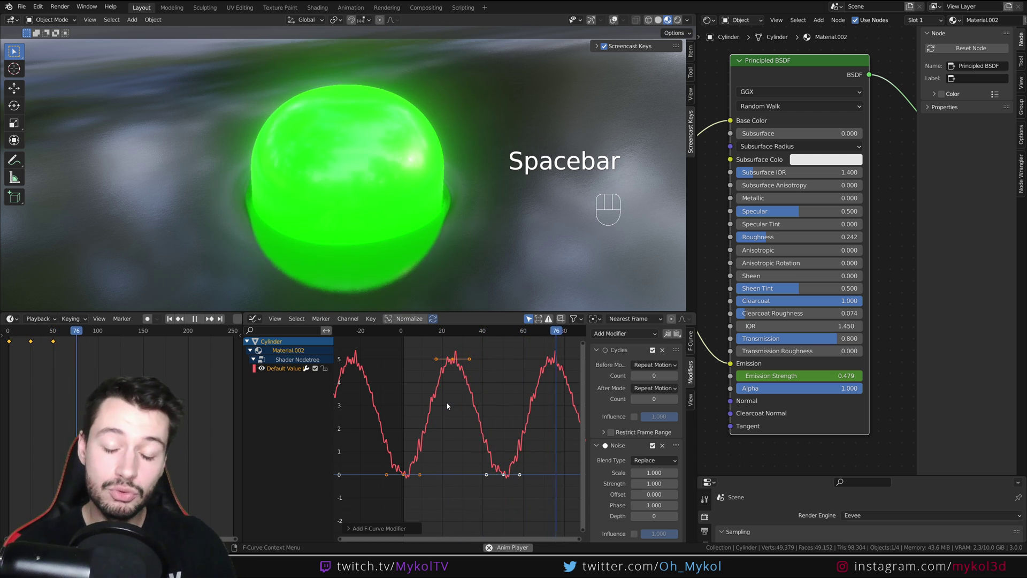
click(655, 460)
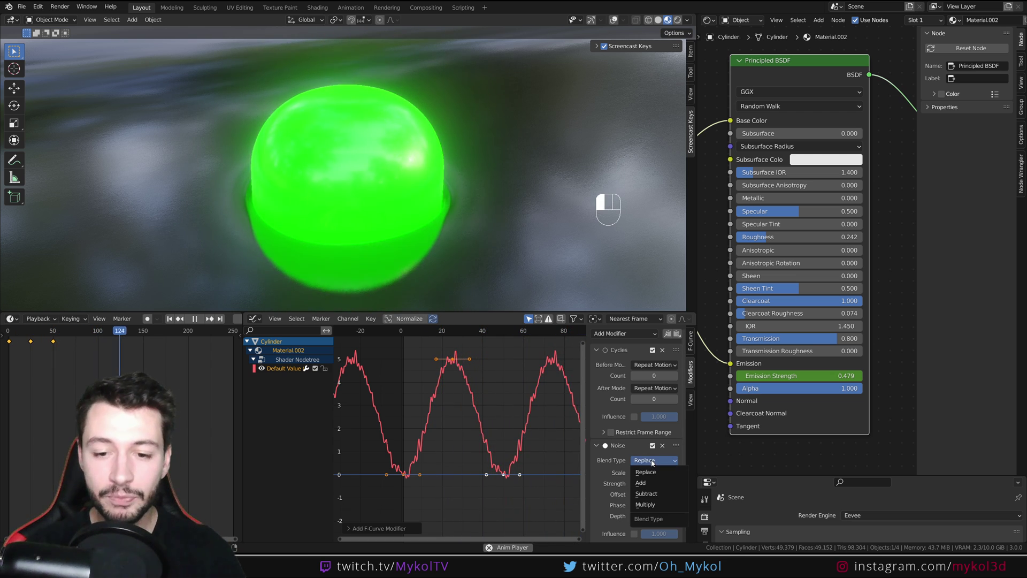
click(656, 506)
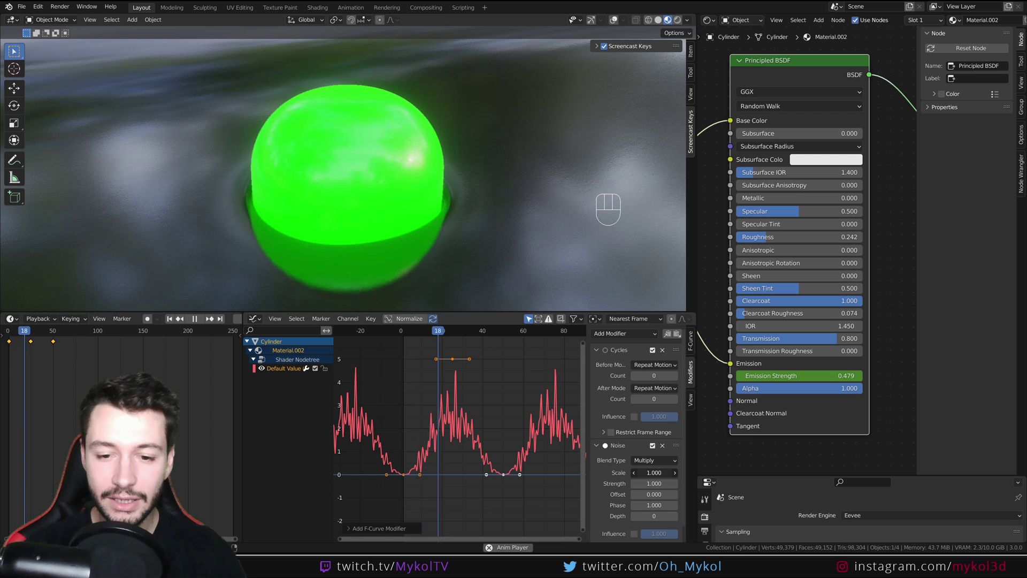
mouse_move(654, 472)
mouse_down()
mouse_move(680, 473)
mouse_move(650, 473)
mouse_move(676, 484)
mouse_move(662, 483)
mouse_up()
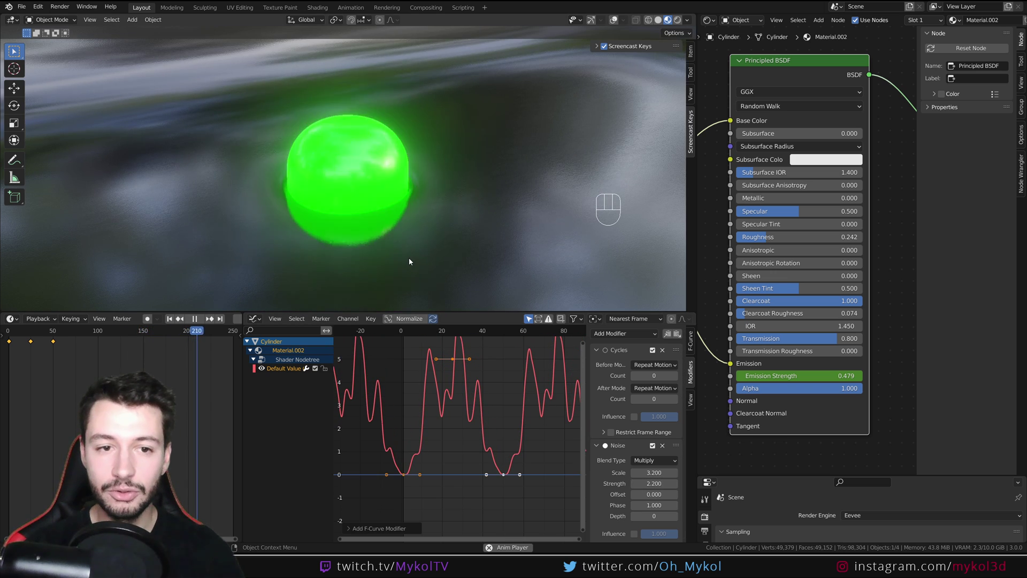
Toggle the Noise modifier to compare the curve with and without it, leave it disabled and stop the playback
click(652, 445)
click(652, 445)
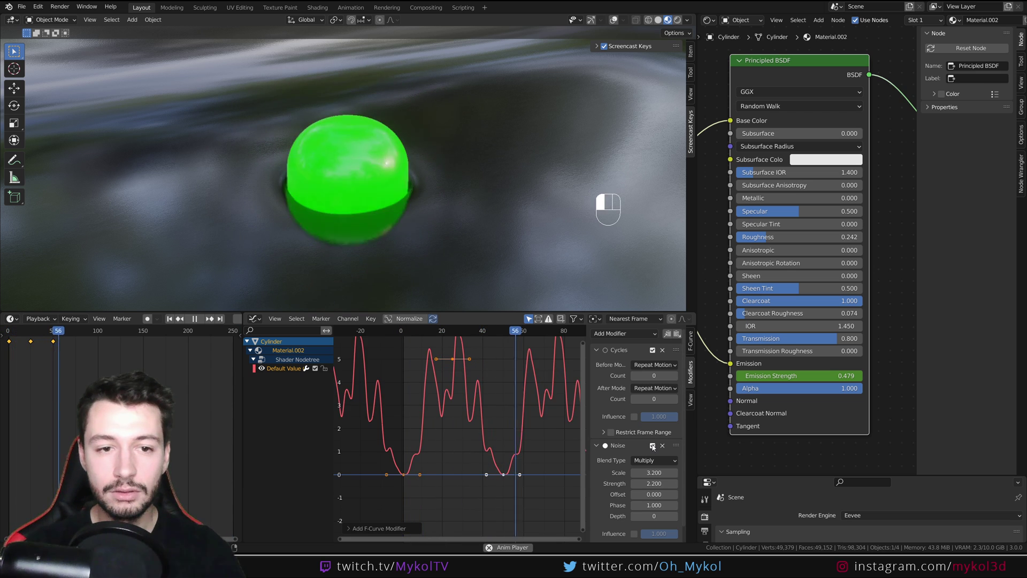
click(653, 445)
click(652, 445)
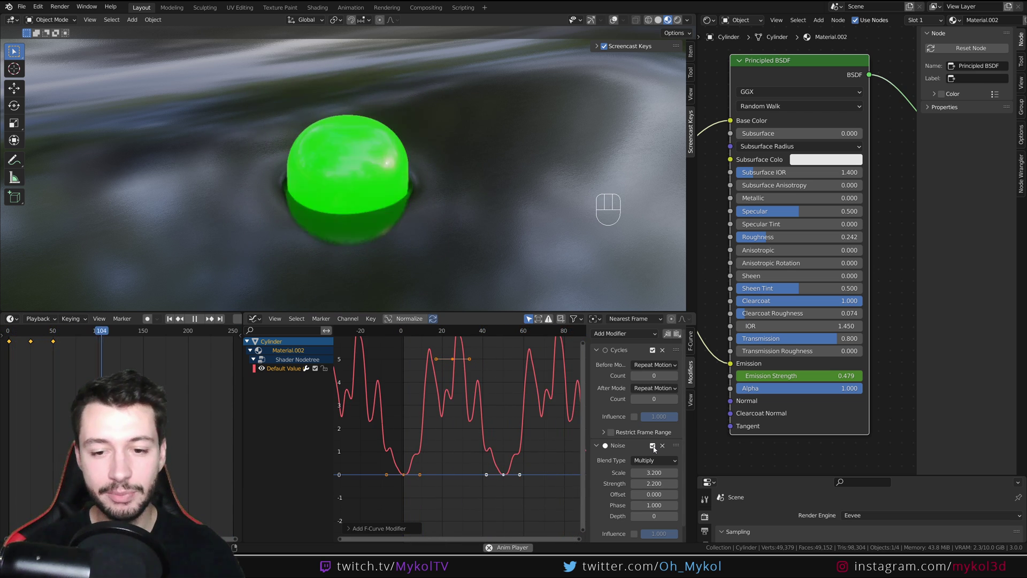
click(652, 445)
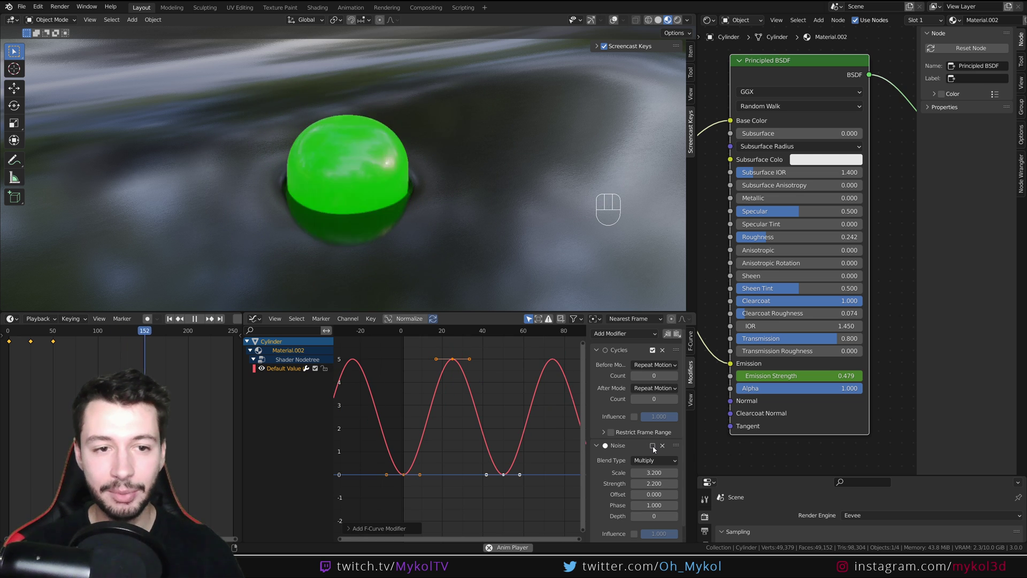
key(space)
scroll(707, 385, down, 4)
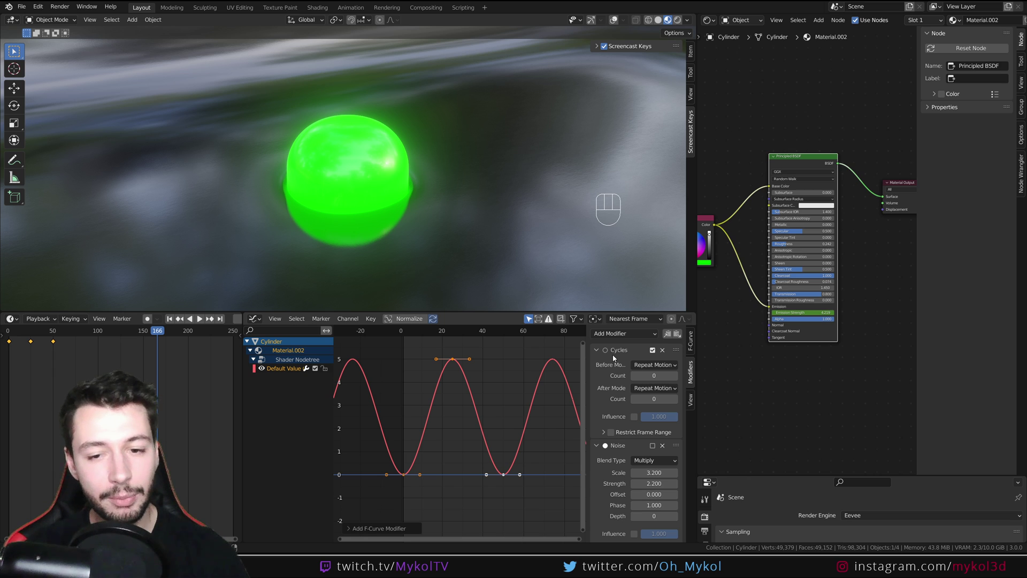
Remove the disabled Noise modifier from the emission curve
click(663, 445)
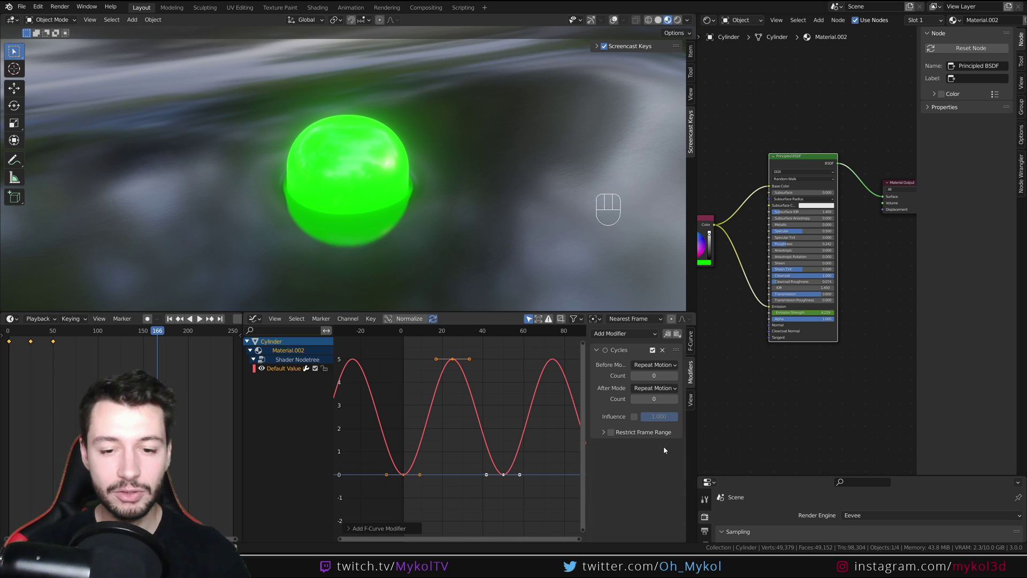
Duplicate the RGB and Principled BSDF nodes below the originals and connect the copied shader to the Material Output's Surface
scroll(773, 155, down, 2)
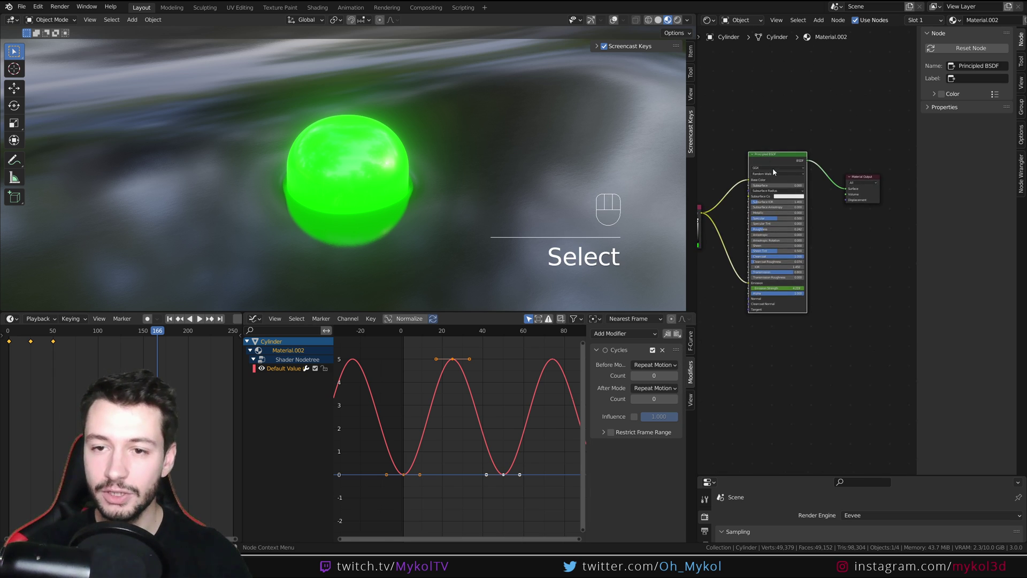
middle_drag(773, 171, 822, 182)
shift+drag(725, 137, 878, 349)
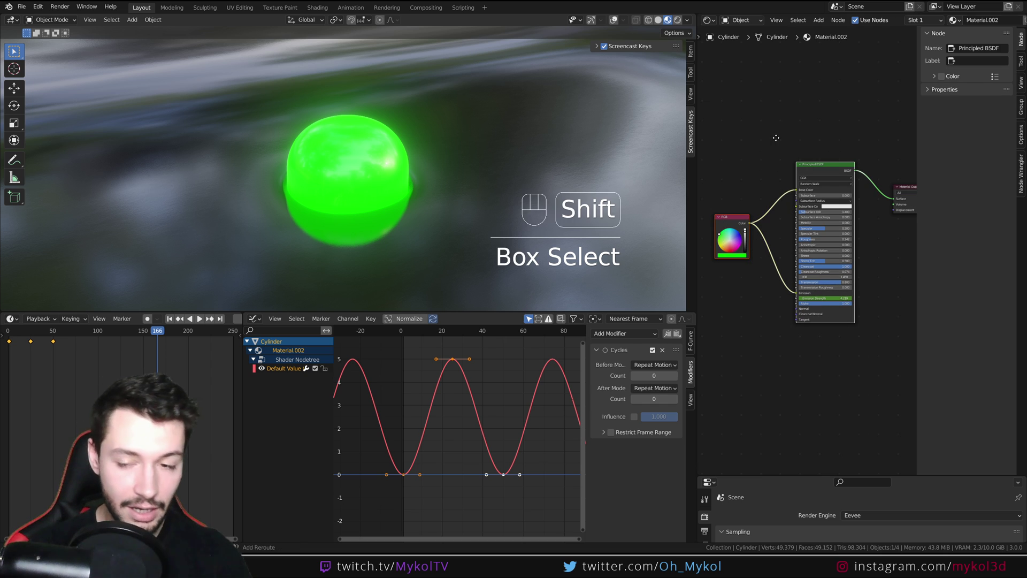
key(shift+d)
click(828, 295)
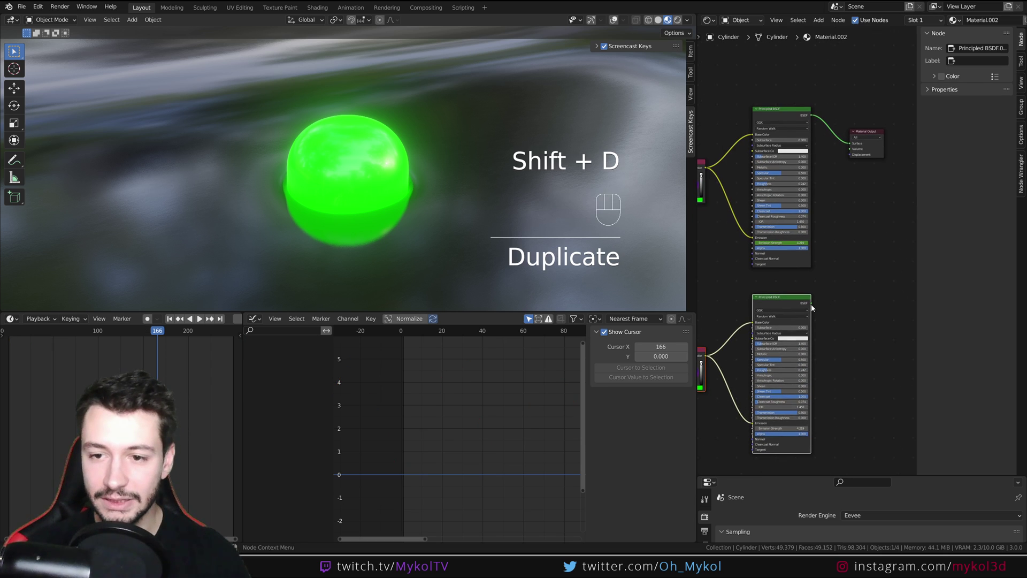
drag(811, 302, 851, 144)
Select the original and the duplicated Principled BSDF in turn to compare their animation curves, ending on the duplicate
click(772, 298)
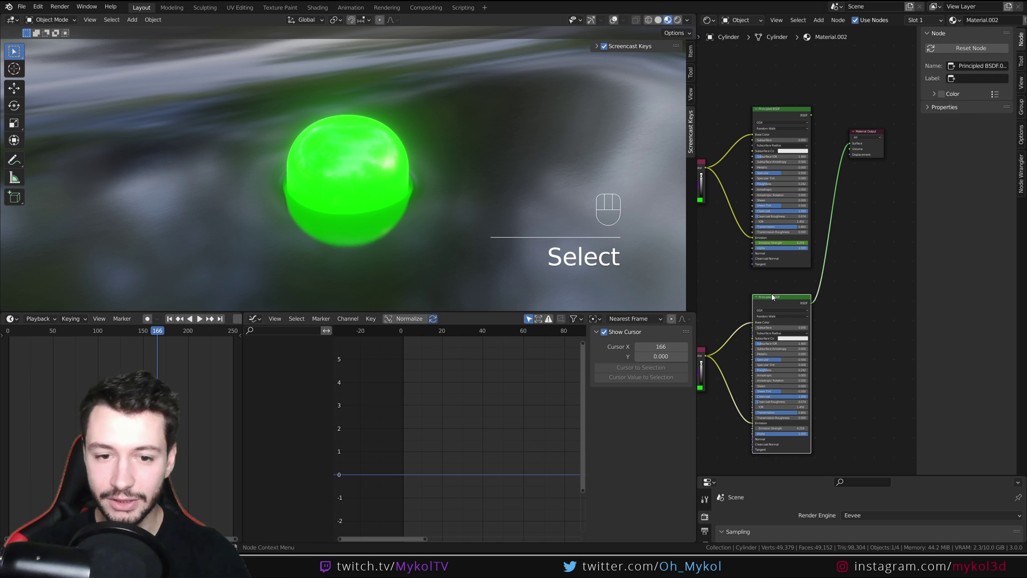
click(775, 111)
click(775, 111)
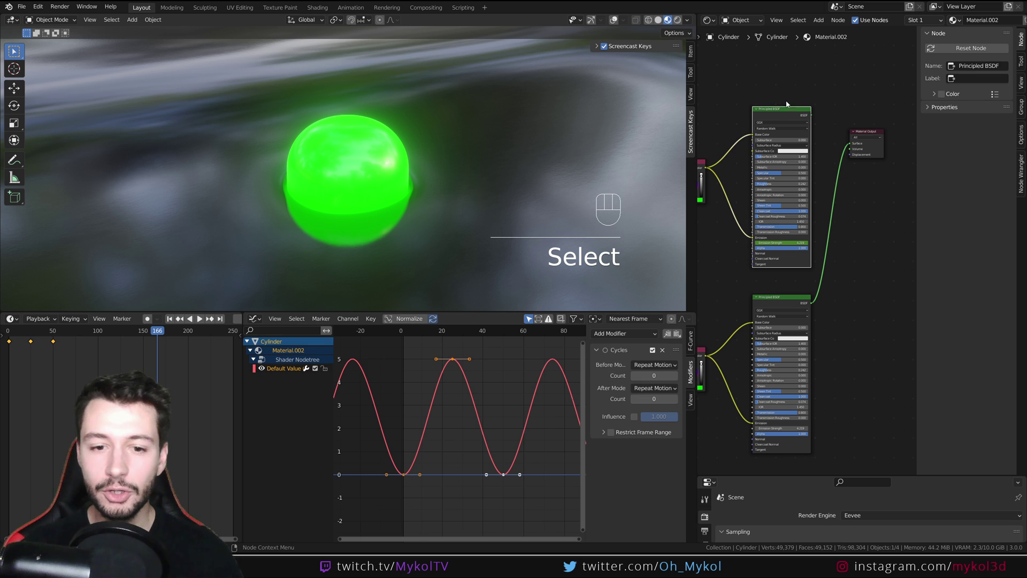
click(778, 298)
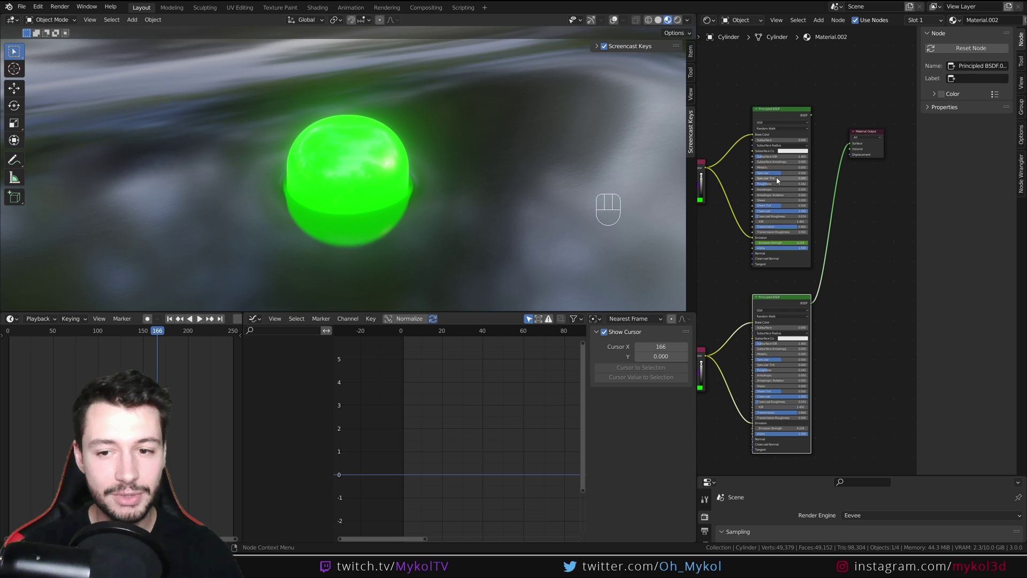
Move to frame 0 and keyframe the duplicated Principled BSDF's Emission Strength at 0 there
key(KP_Decimal)
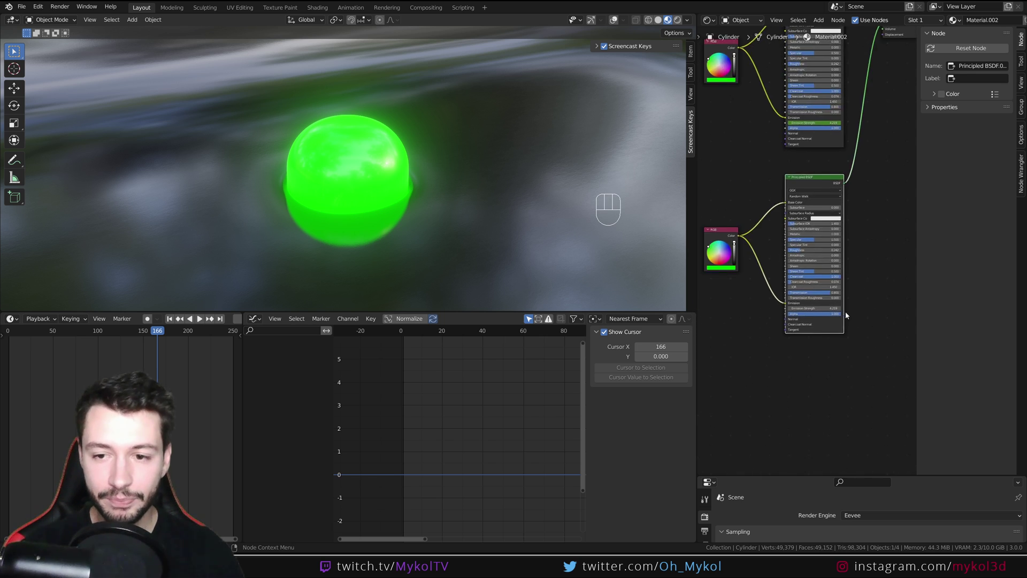
drag(100, 345, 8, 358)
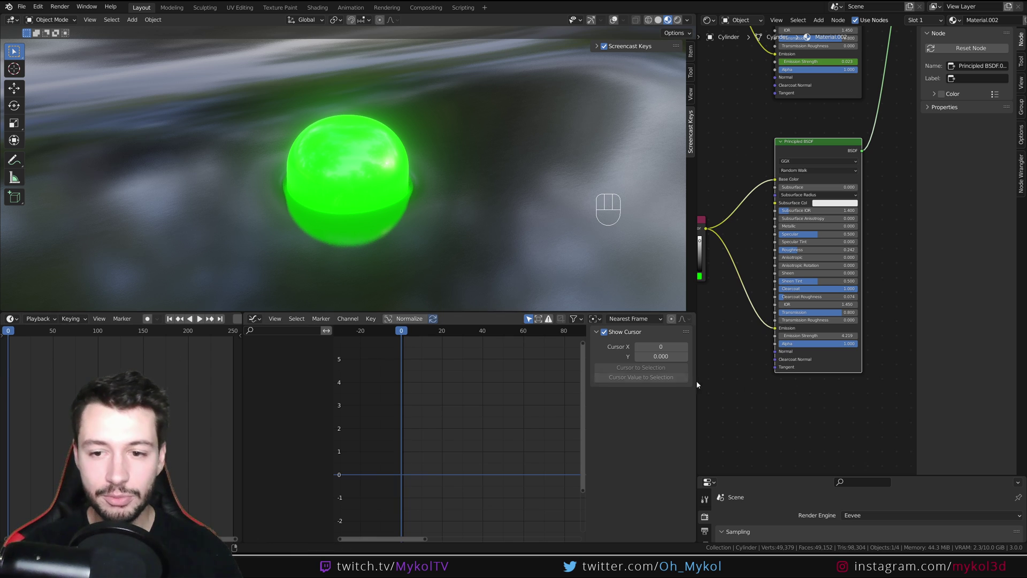
scroll(824, 345, up, 5)
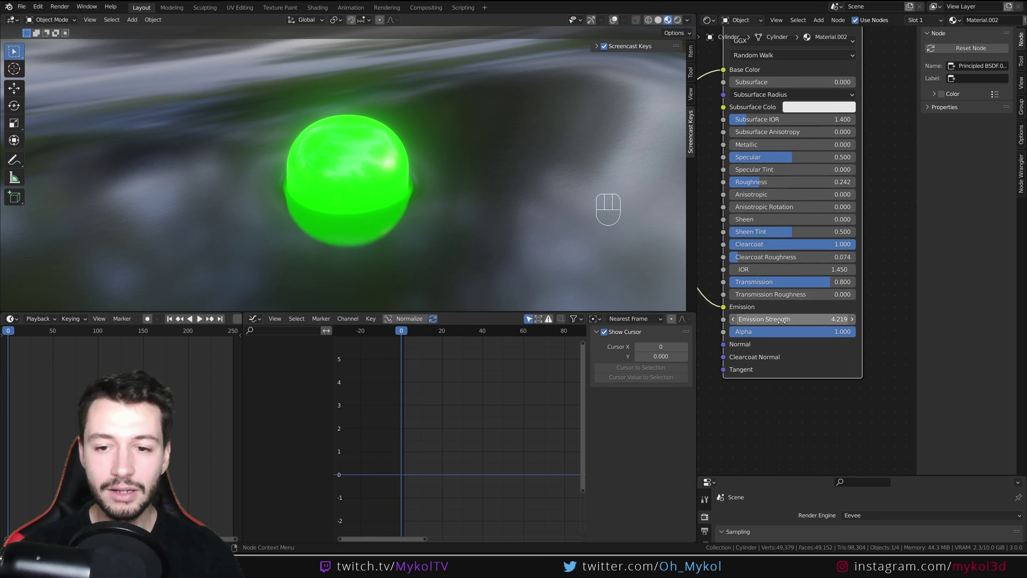
mouse_move(778, 317)
mouse_down()
mouse_move(744, 319)
mouse_move(783, 319)
mouse_up()
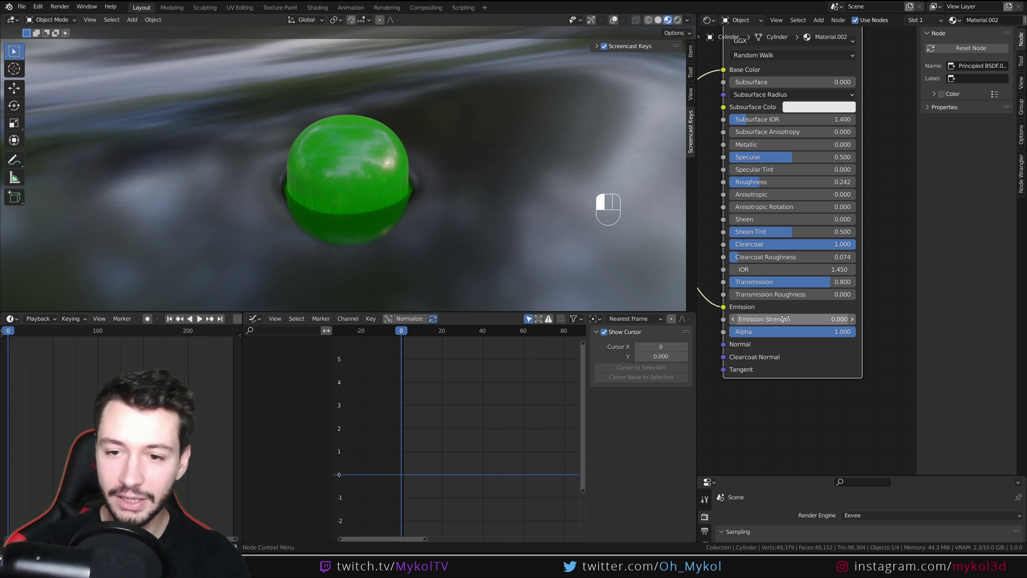
key(i)
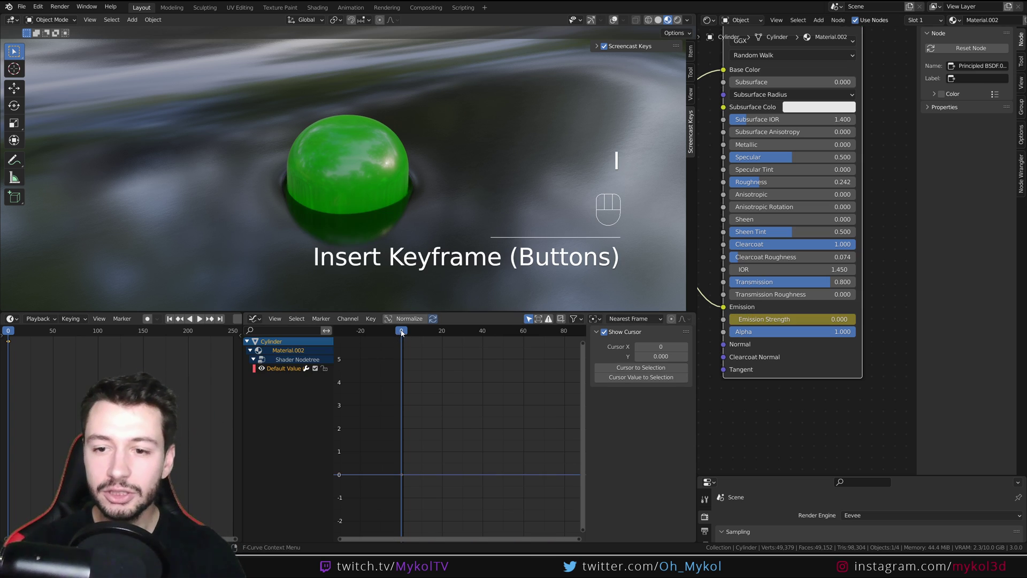
Move to frame 1 and add a Noise modifier to the duplicated shader's emission curve
mouse_move(402, 333)
mouse_down()
mouse_move(541, 335)
mouse_move(403, 353)
mouse_up()
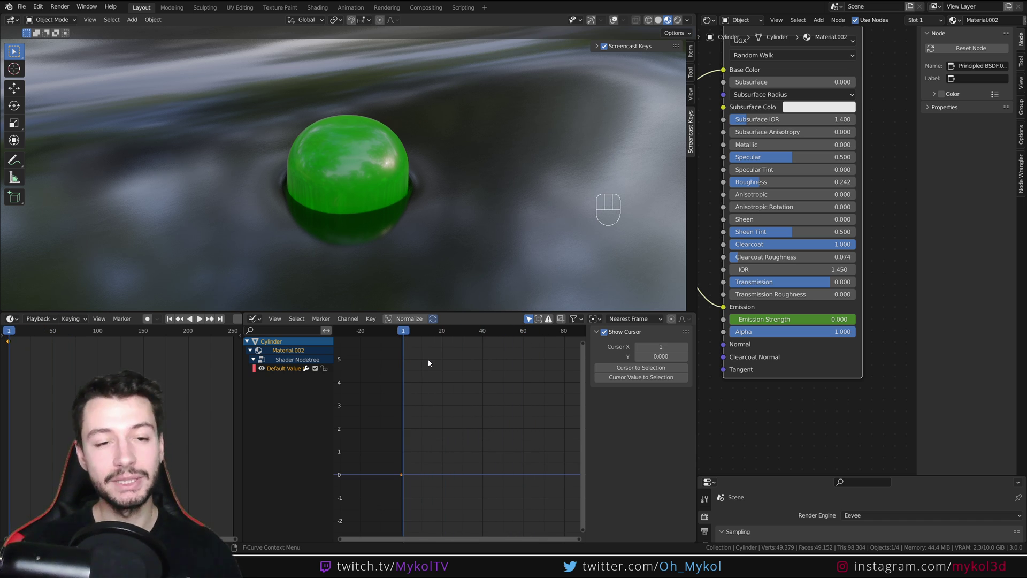
click(281, 369)
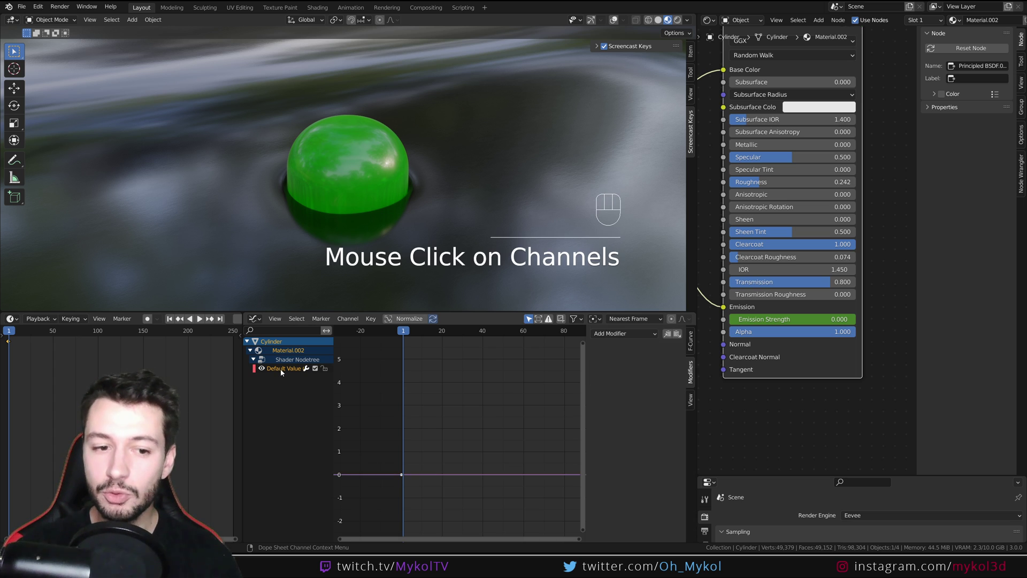
click(625, 334)
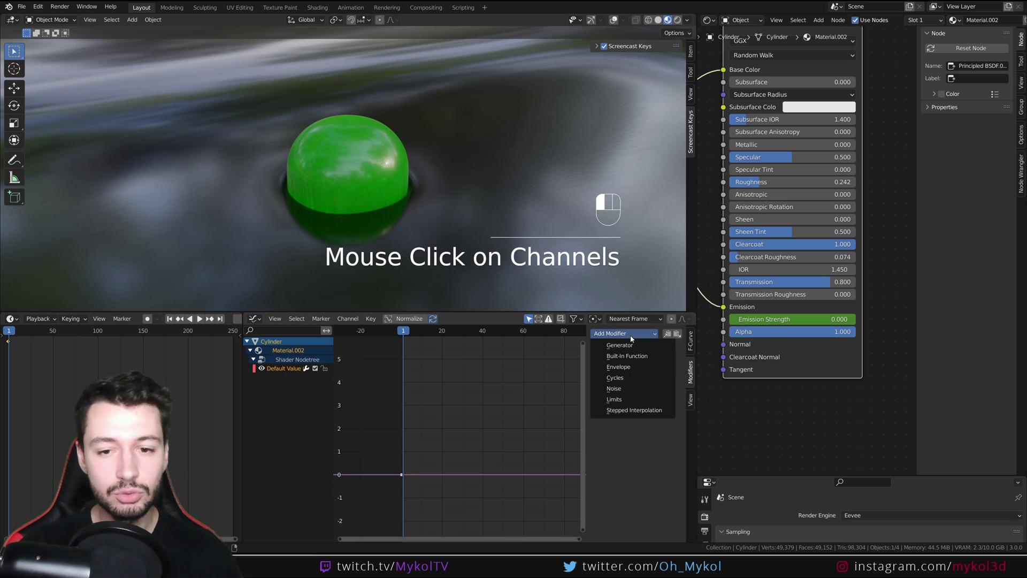
click(614, 388)
scroll(433, 471, up, 5)
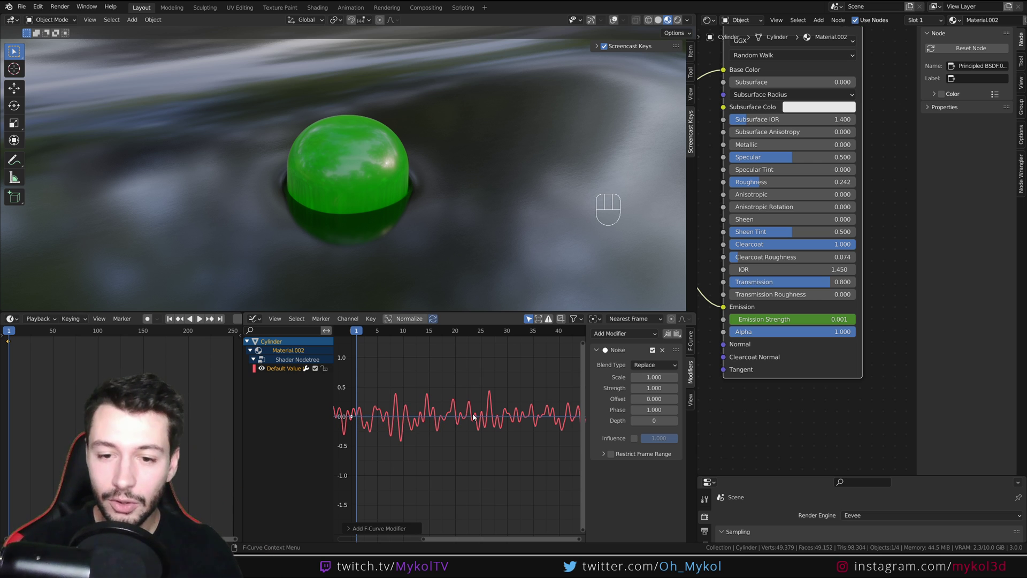
Set the Noise modifier's scale to 1.6 and its strength to 14.5
mouse_move(653, 377)
mouse_down()
mouse_move(684, 378)
mouse_move(629, 377)
mouse_move(658, 377)
mouse_move(650, 392)
mouse_move(669, 392)
mouse_up()
scroll(498, 385, down, 3)
middle_drag(498, 385, 505, 469)
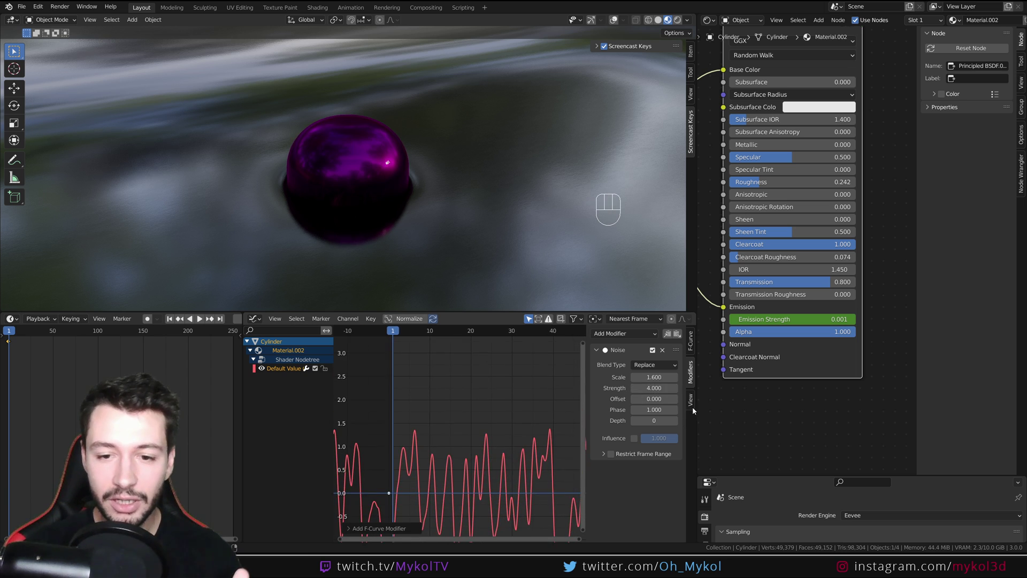
drag(653, 388, 682, 388)
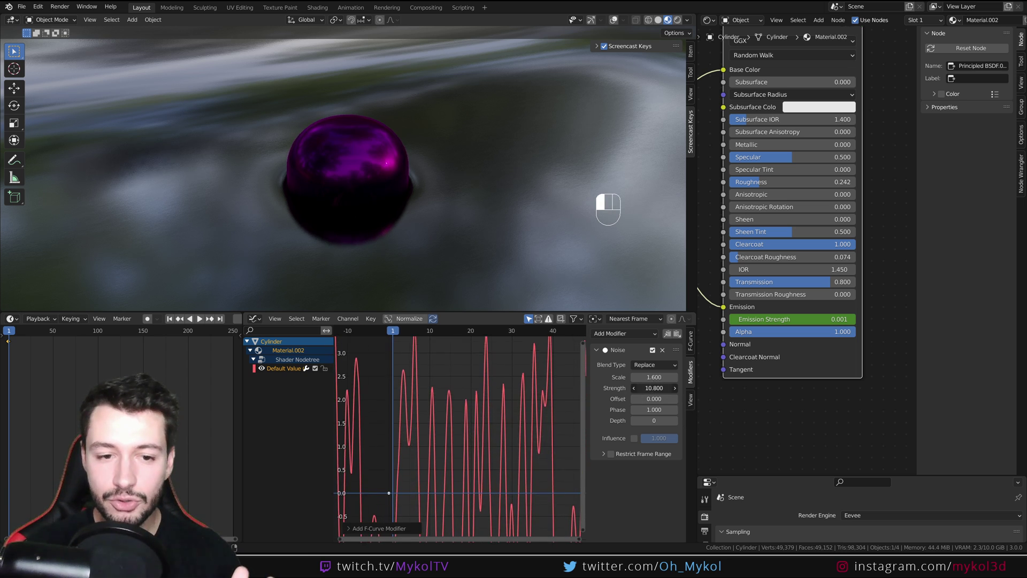
scroll(428, 412, down, 1)
middle_drag(422, 385, 430, 433)
drag(654, 388, 671, 388)
scroll(461, 423, down, 2)
mouse_move(461, 444)
middle_down()
mouse_move(464, 413)
mouse_move(454, 435)
middle_up()
scroll(464, 413, up, 1)
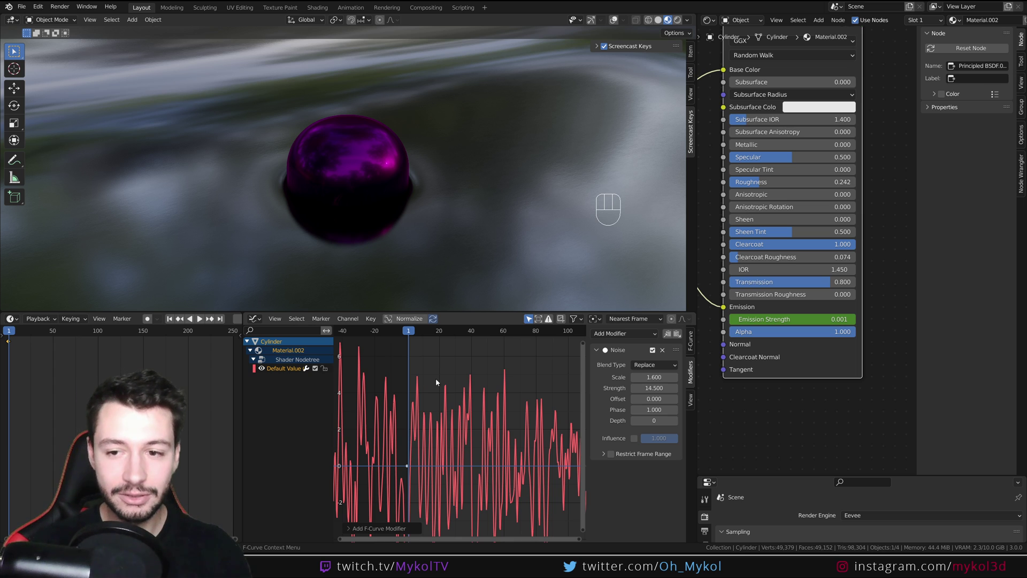
Play the animation from the start to review the noise-driven flicker of the glow, and stop it again
key(space)
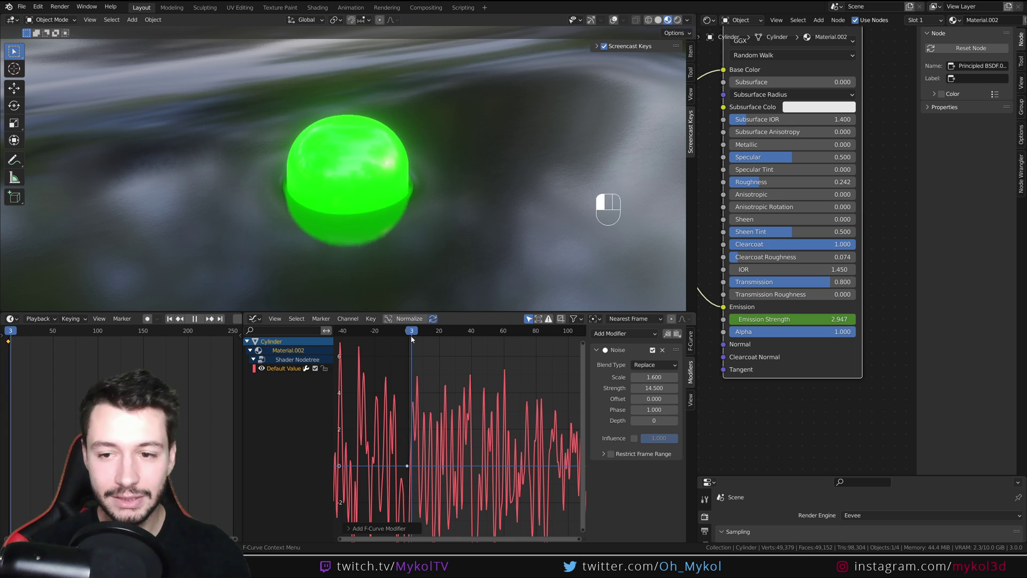
click(409, 334)
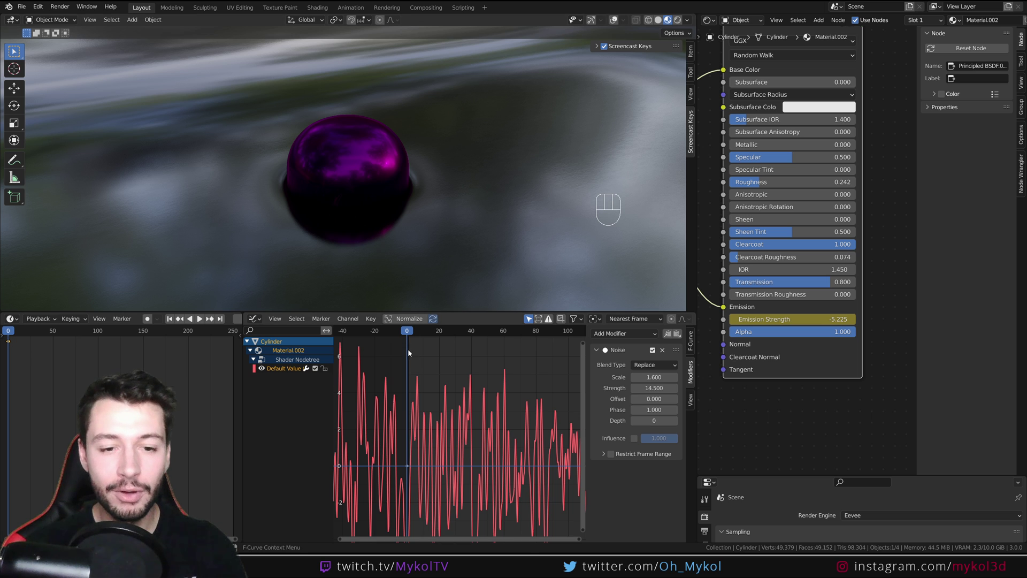
key(space)
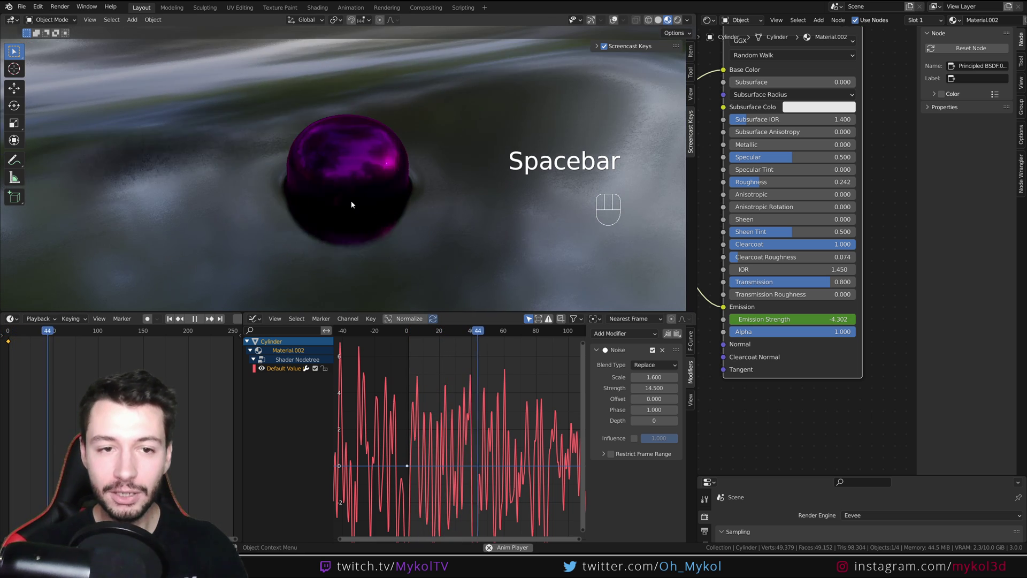
key(space)
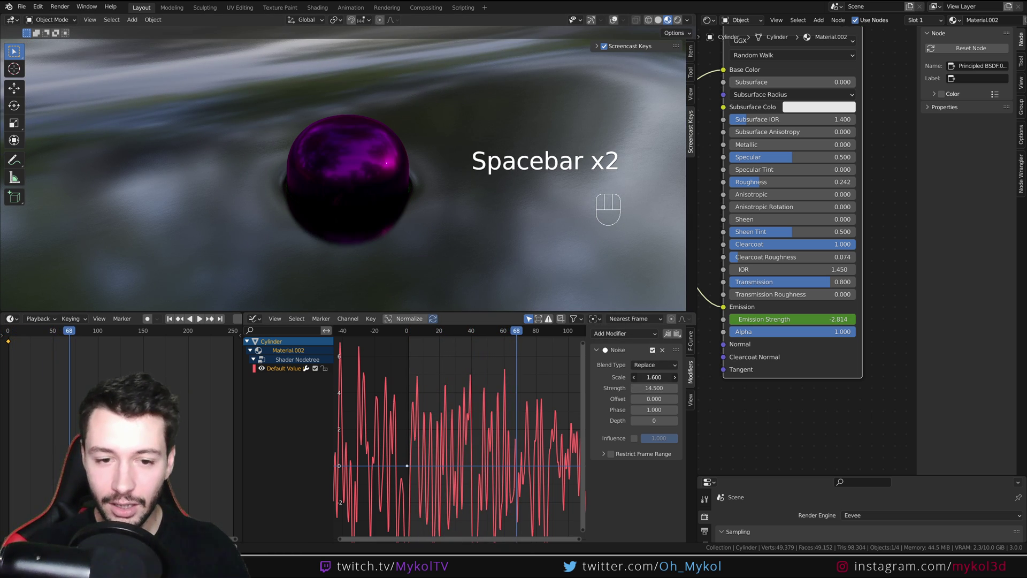
Set the Noise modifier's scale to 7.8 and play the animation briefly to check the slower flicker
drag(654, 377, 690, 377)
key(space)
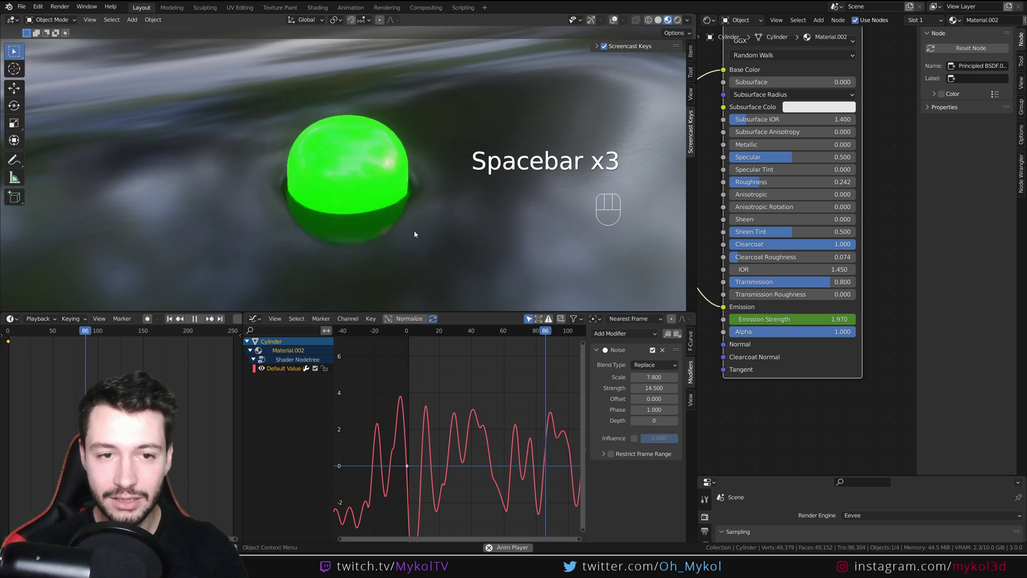
key(space)
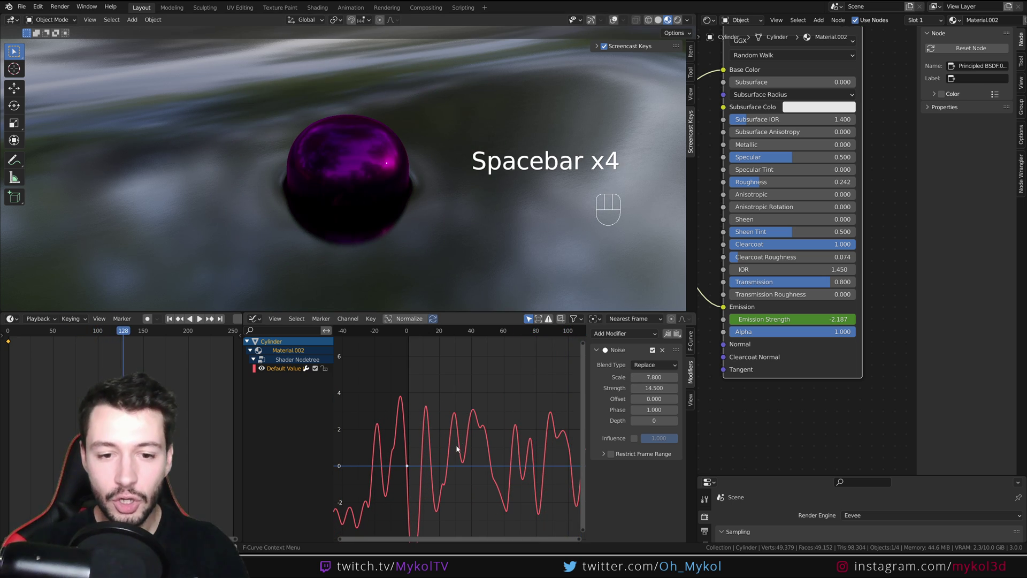
Set the Noise modifier's depth to 3 and its scale to 10.4, checking the flicker in playback
scroll(457, 449, up, 2)
middle_drag(458, 448, 447, 378)
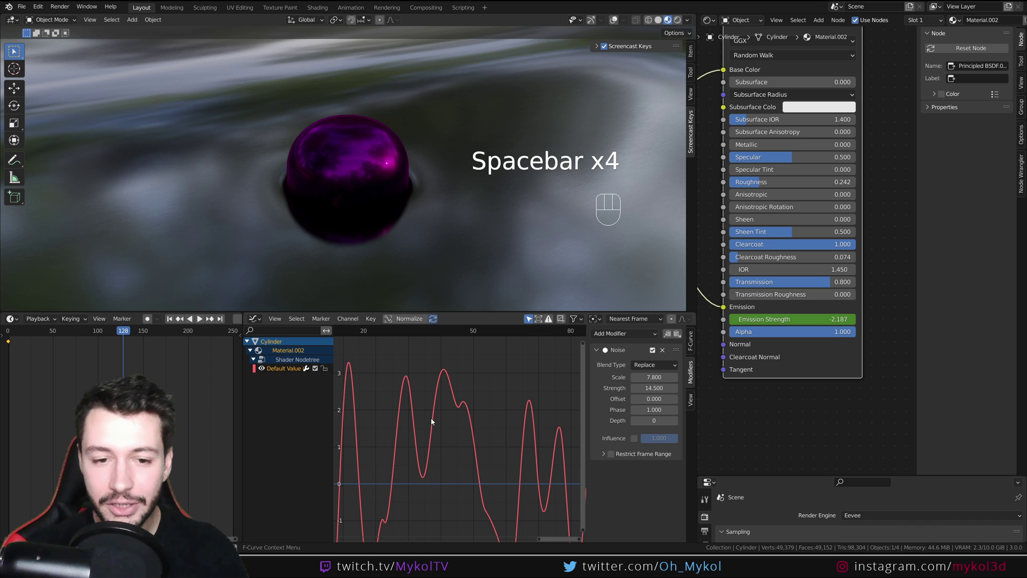
click(675, 420)
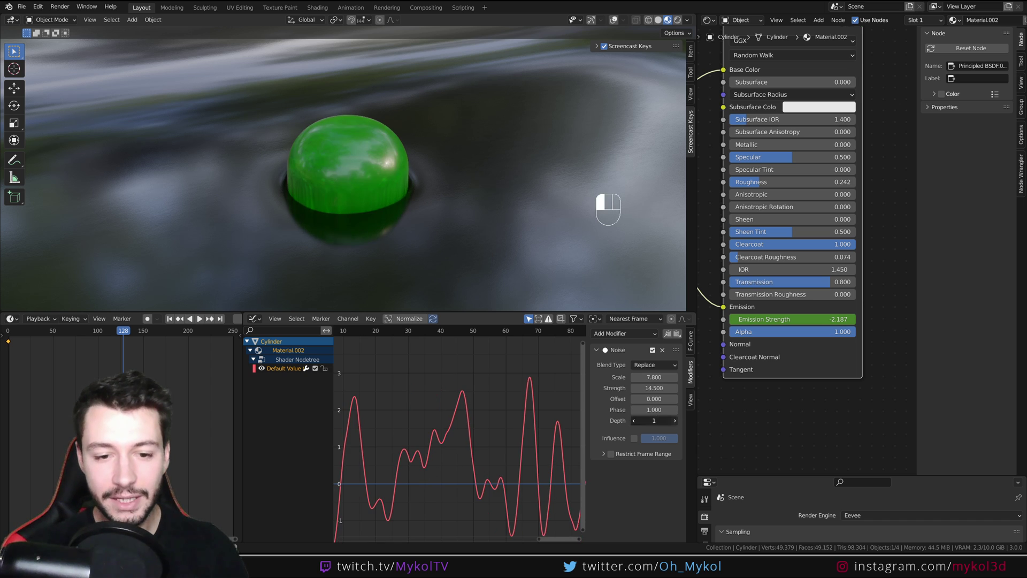
click(675, 420)
click(676, 421)
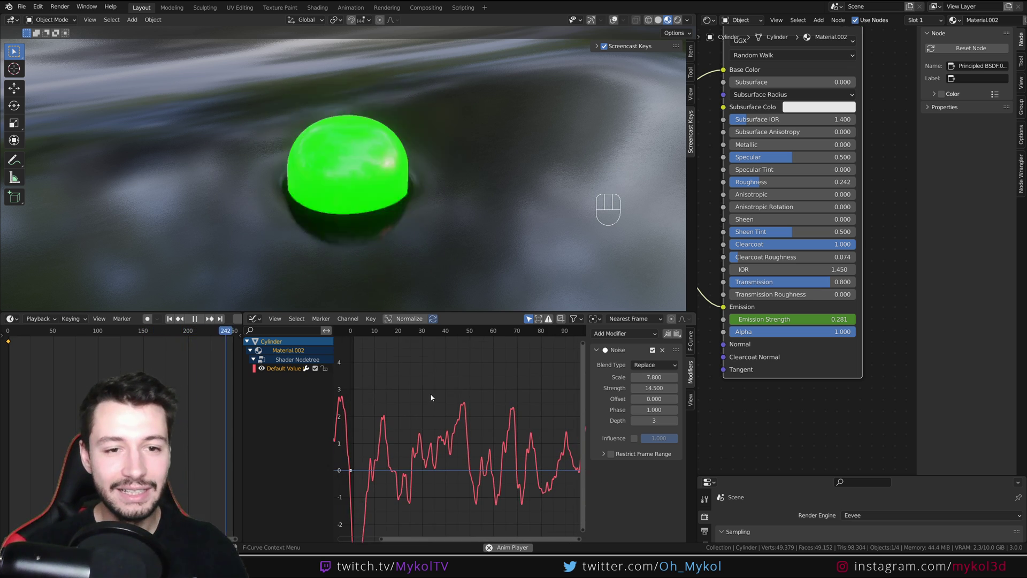
mouse_move(654, 377)
mouse_down()
mouse_move(636, 377)
mouse_move(666, 377)
mouse_move(655, 378)
mouse_up()
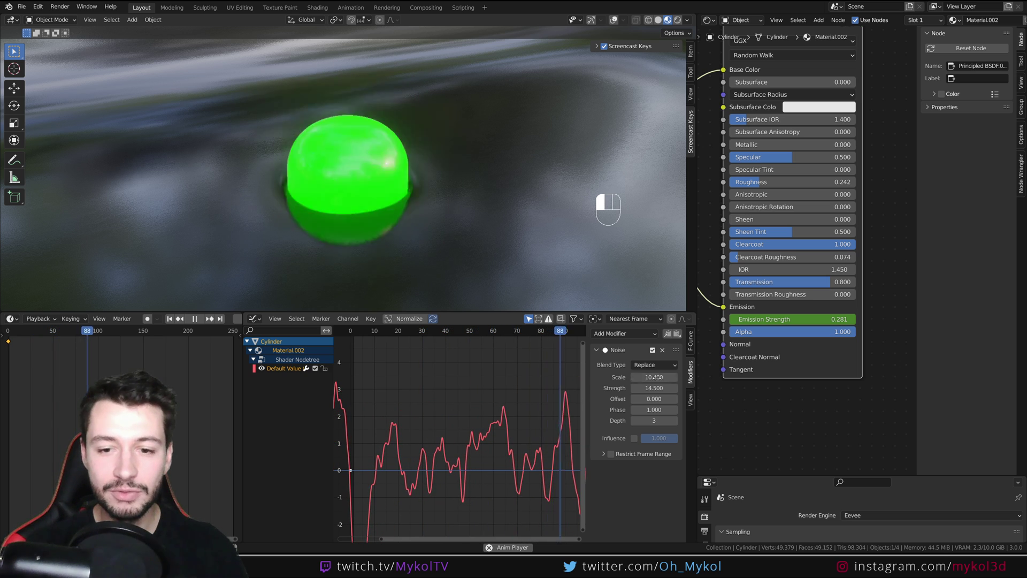
key(space)
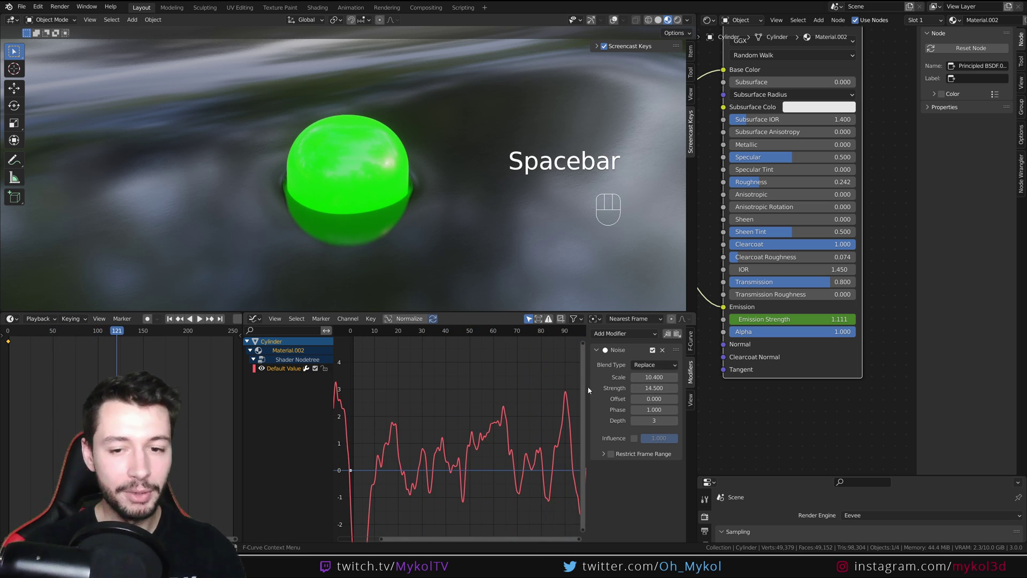
Try Multiply as the Noise modifier's blend type
click(645, 364)
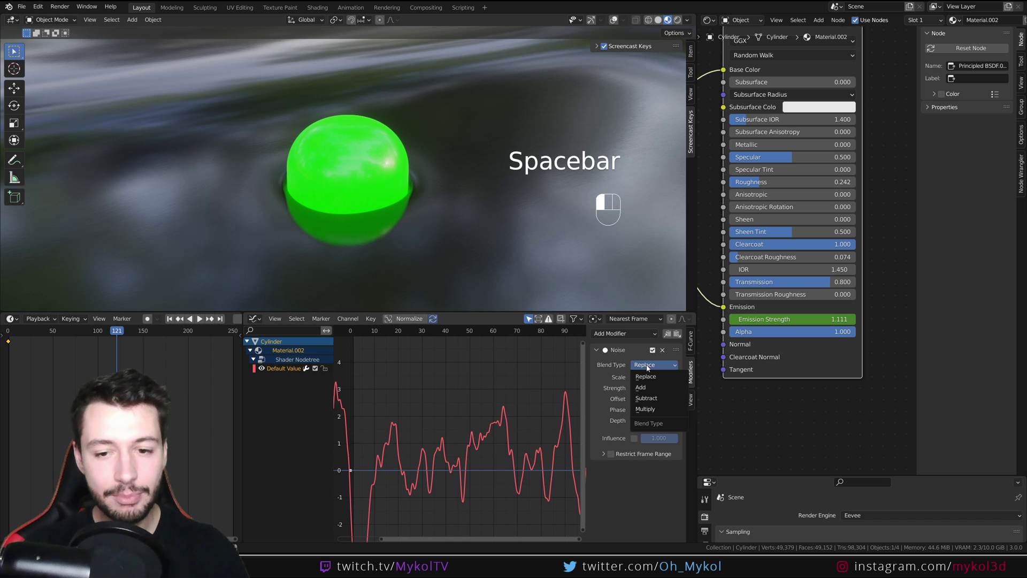
click(654, 409)
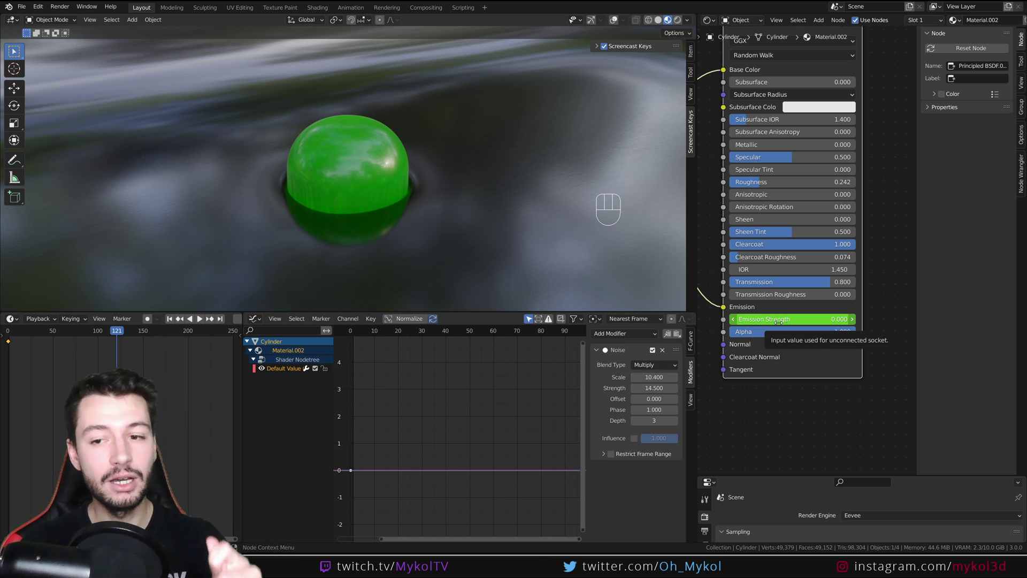
Set the Noise modifier's blend type to Add and play the animation to review the glow
click(660, 365)
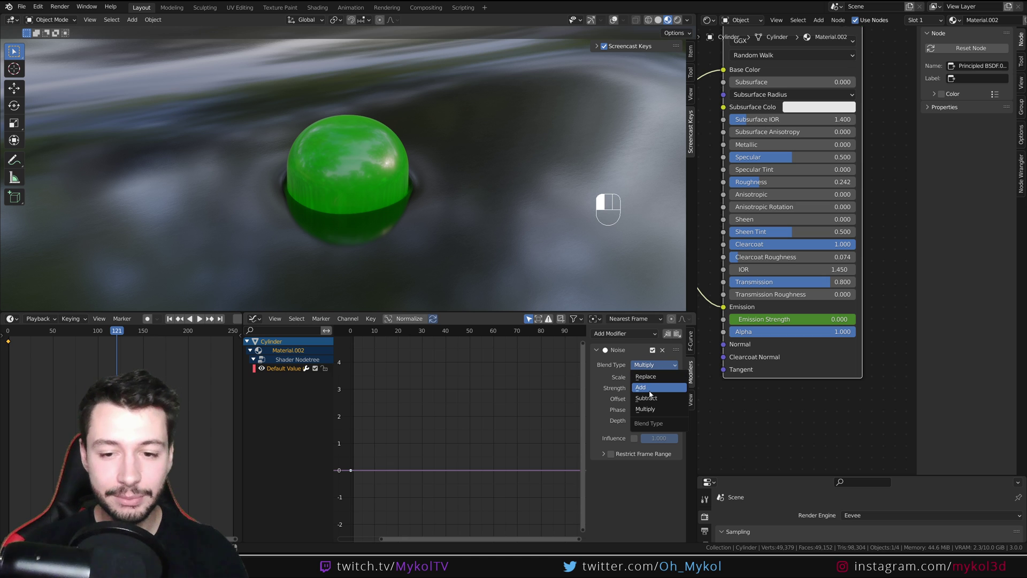
click(652, 387)
scroll(453, 443, down, 5)
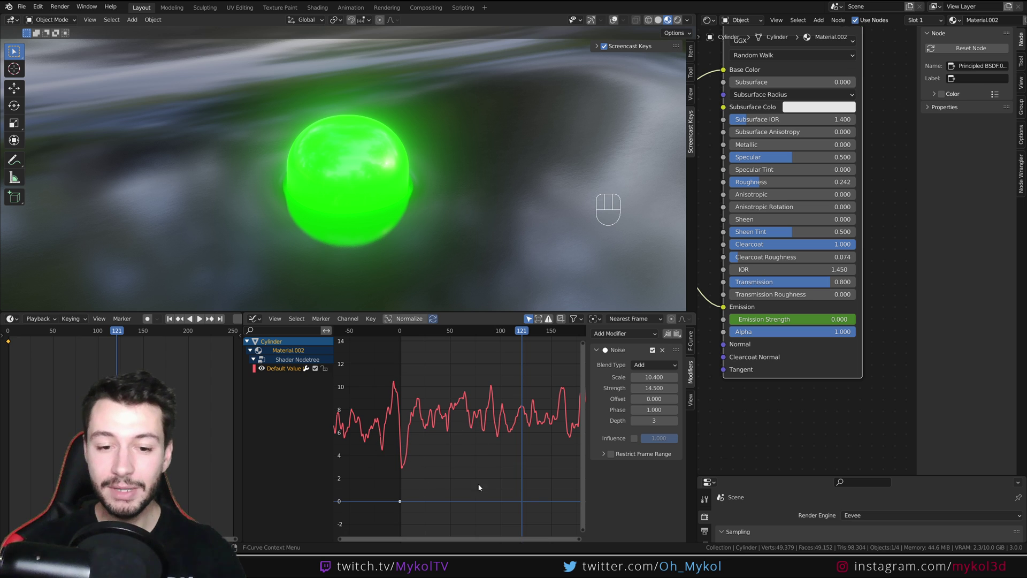
key(space)
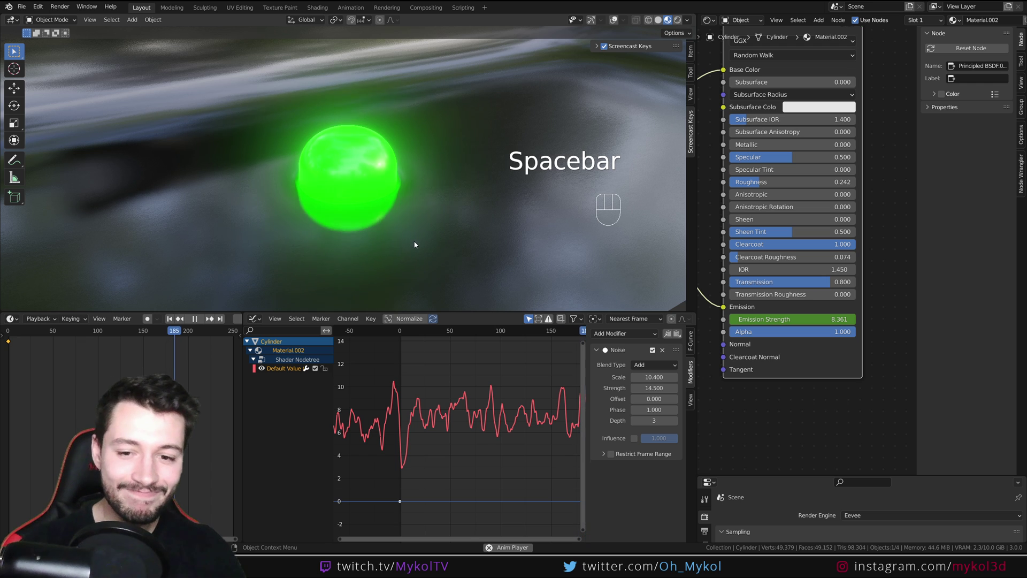
Stop playback, set the Noise modifier's strength to 14.7, and try Subtract as its blend type
key(space)
drag(655, 389, 677, 388)
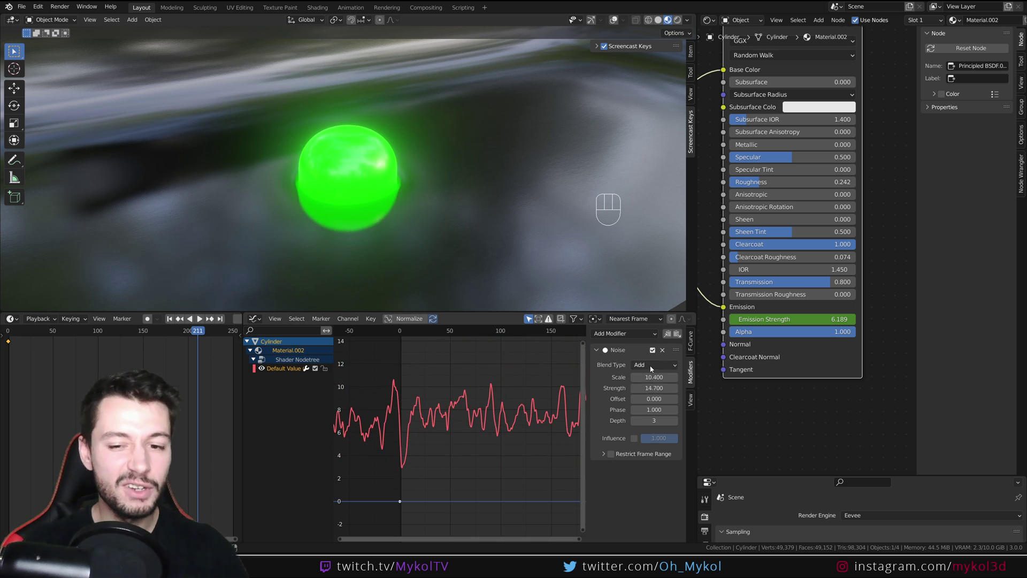
click(650, 365)
click(648, 398)
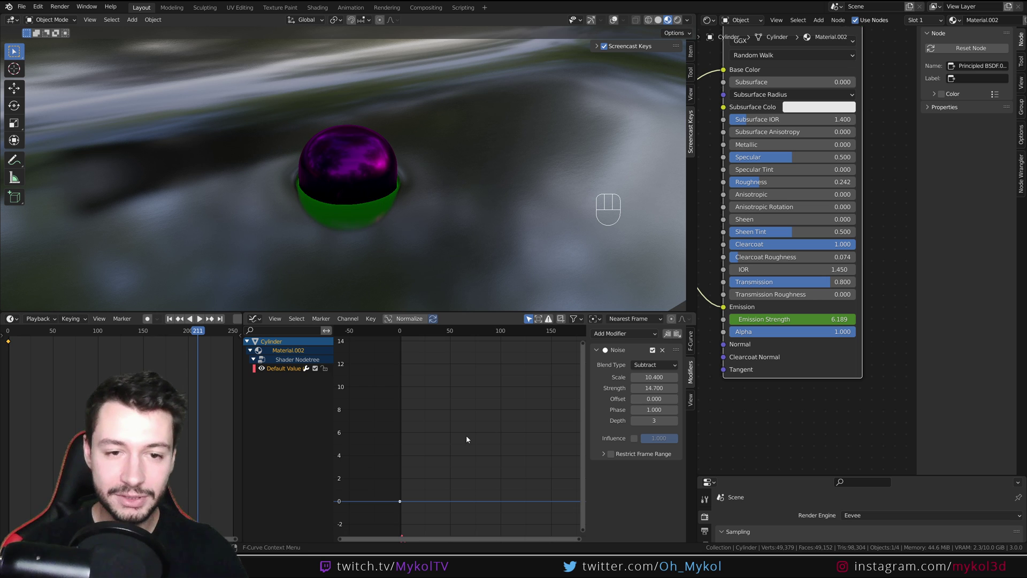
key(Home)
Set the Noise modifier's blend type to Replace and its scale to 10.1
click(643, 365)
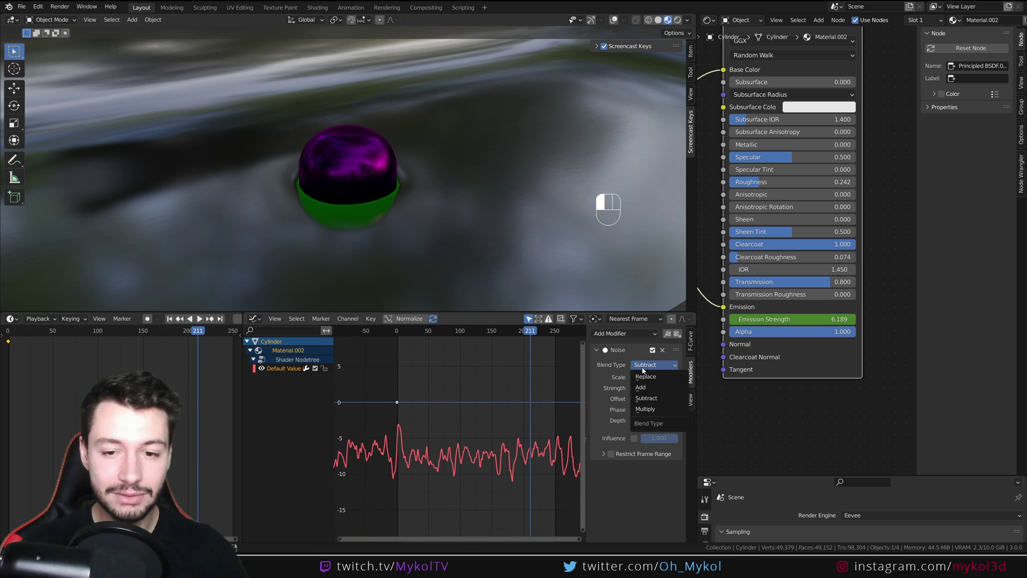
click(645, 376)
key(Home)
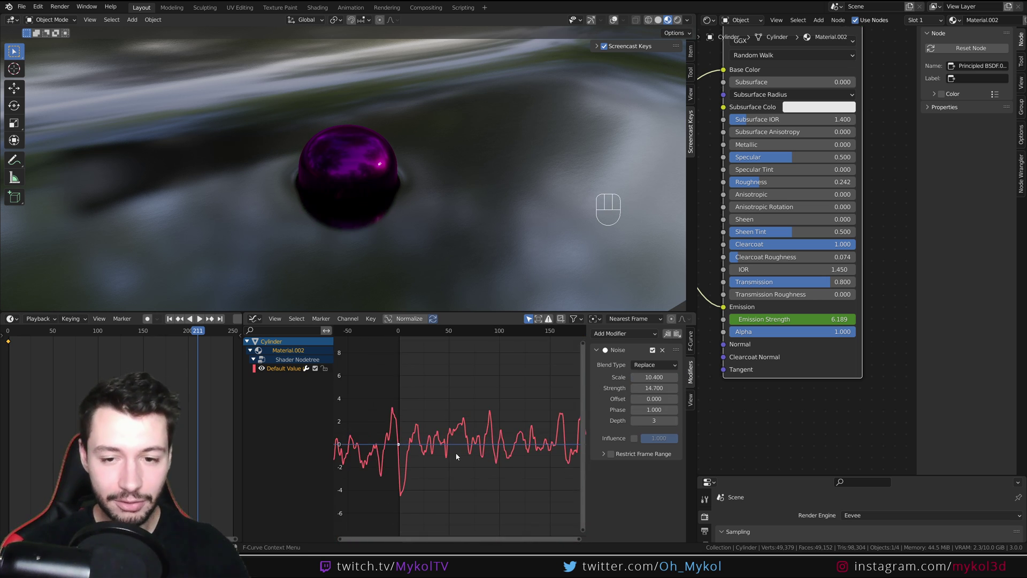
drag(655, 378, 642, 377)
middle_drag(423, 444, 371, 430)
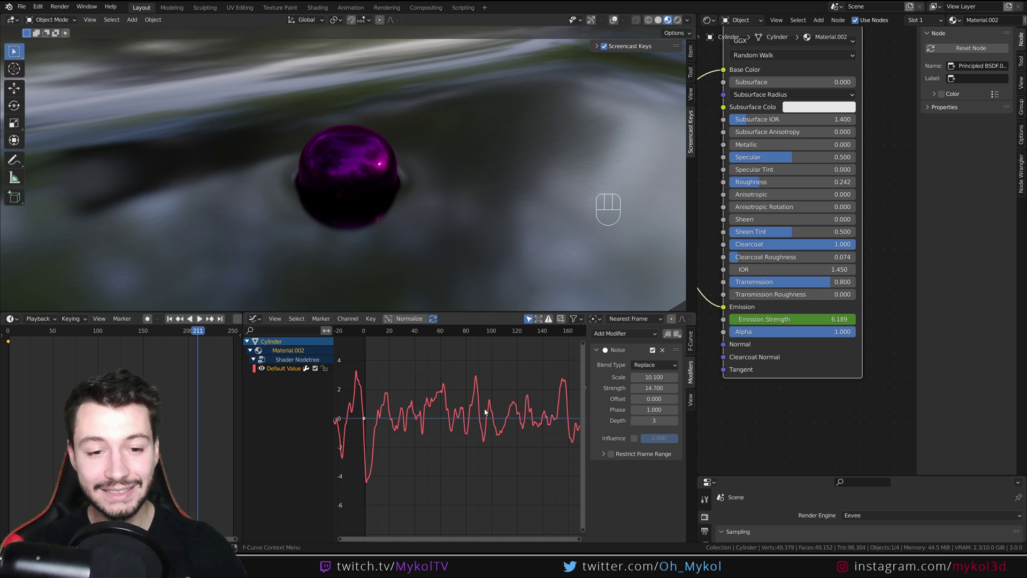
Add a Limits modifier to the Emission Strength curve with a minimum Y of 0.3, and play the animation
click(614, 334)
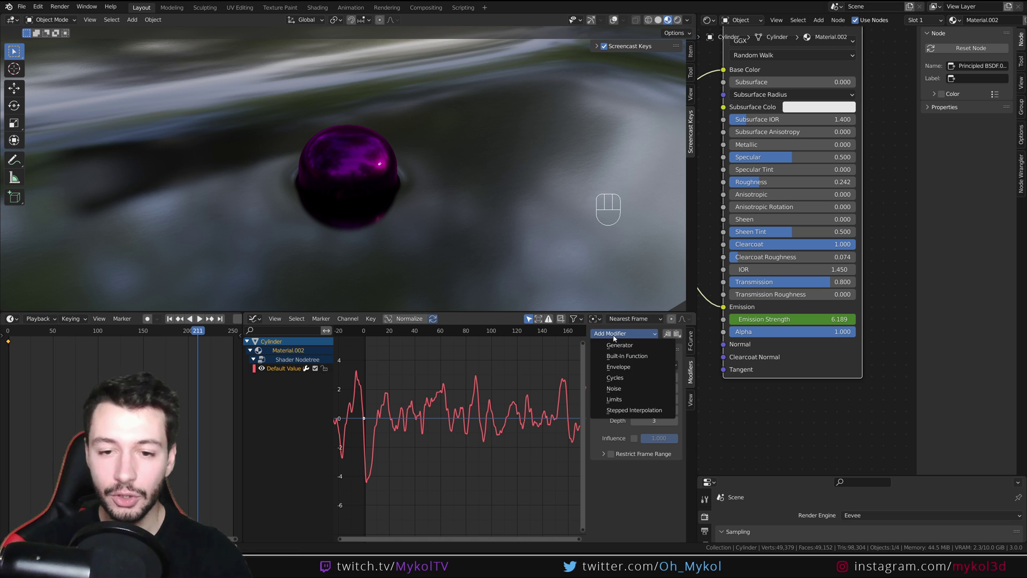
click(621, 400)
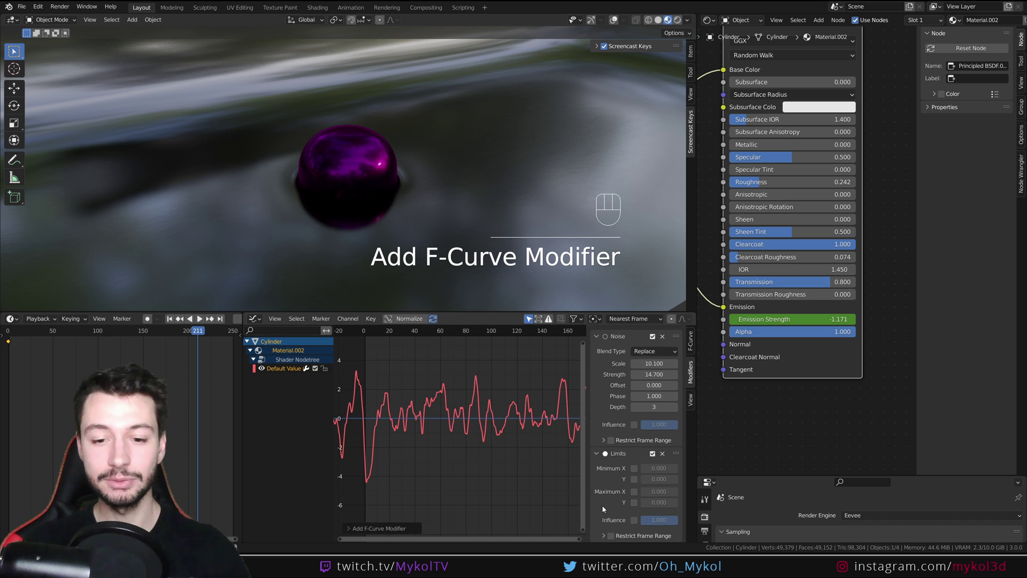
click(634, 479)
click(634, 480)
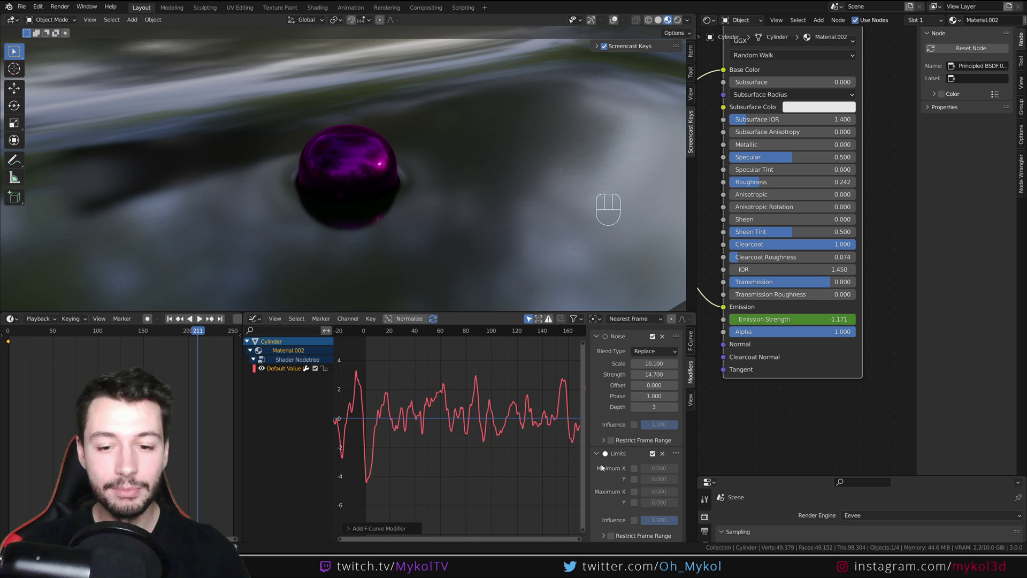
click(634, 480)
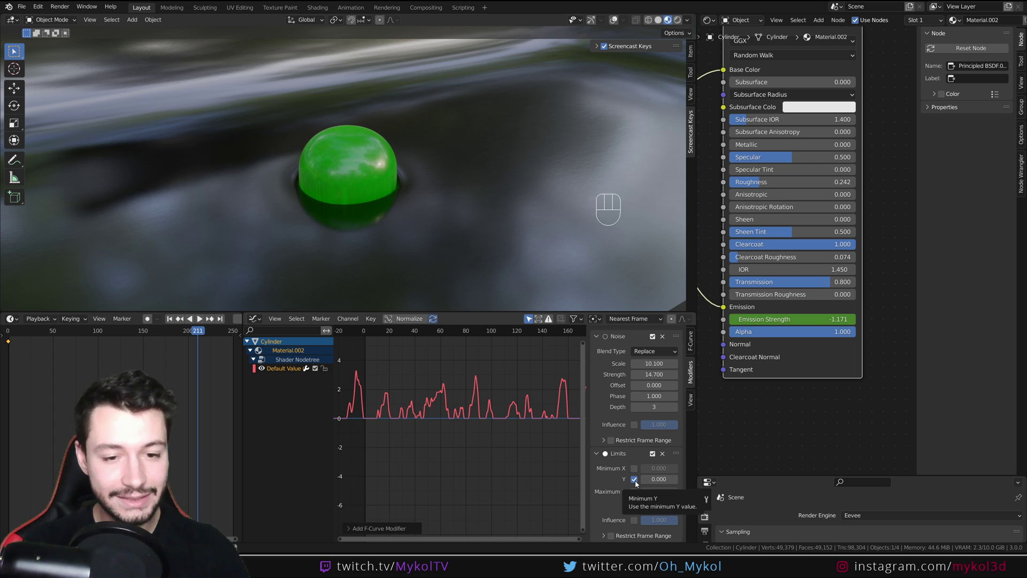
drag(659, 479, 679, 480)
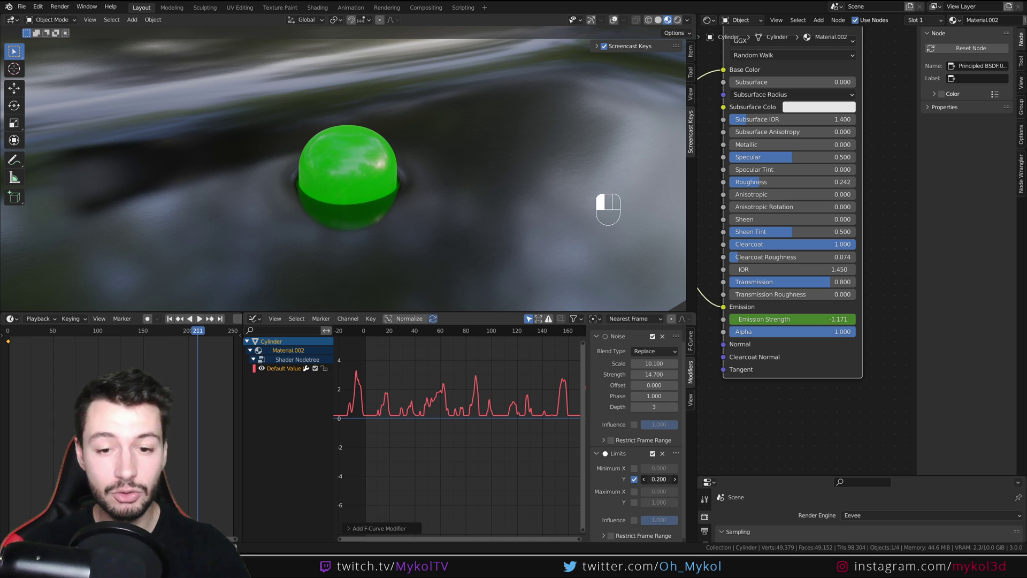
scroll(453, 434, up, 8)
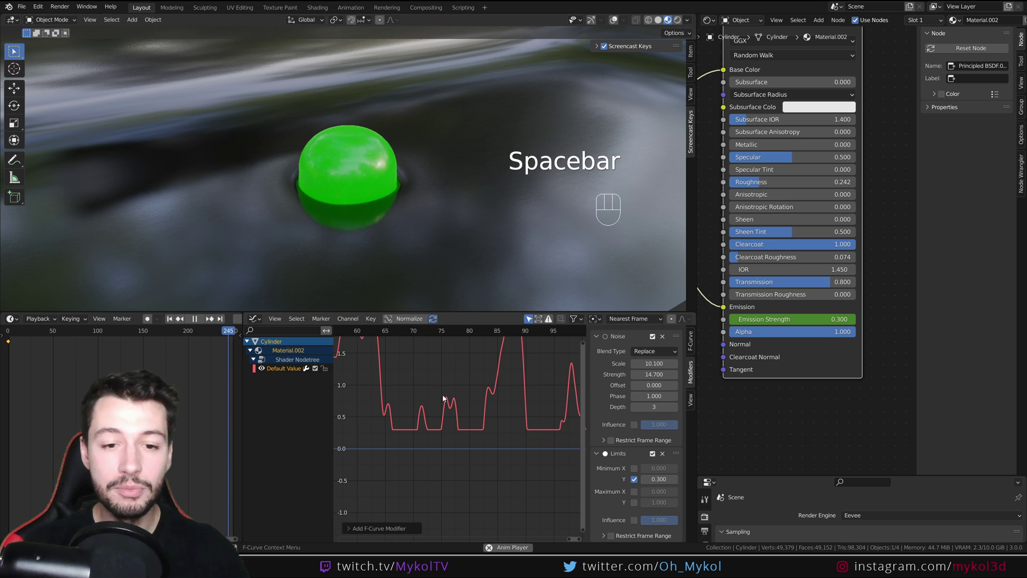
middle_drag(570, 432, 553, 463)
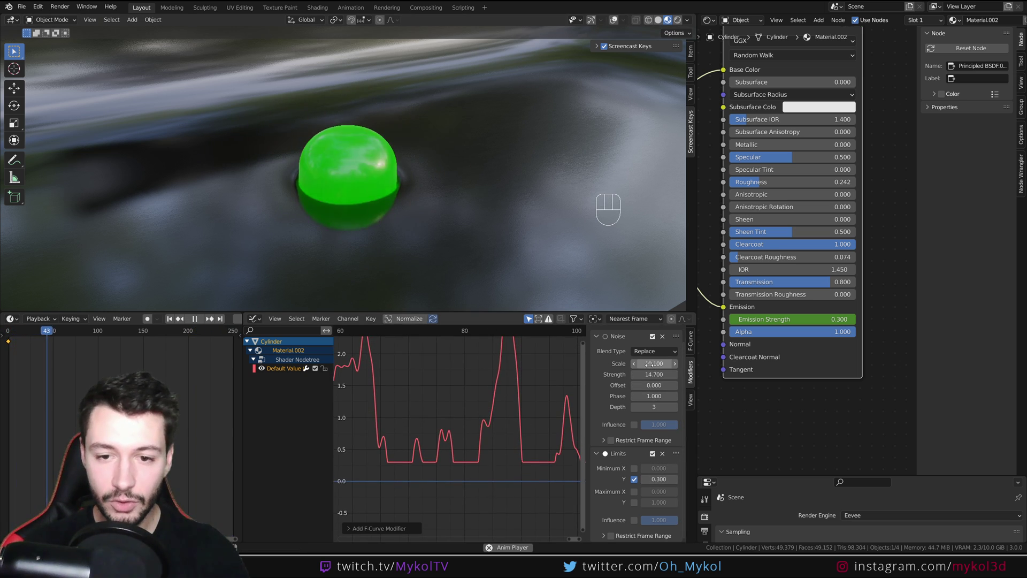
Set the Noise modifier's scale to 6.4 and its strength to 17.8 during playback
drag(653, 364, 615, 364)
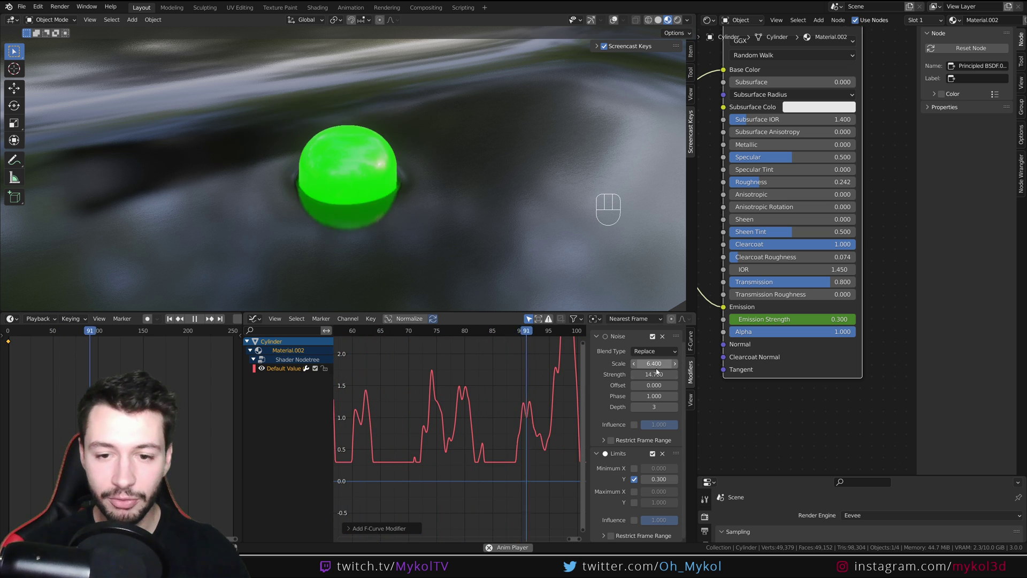
scroll(342, 182, down, 2)
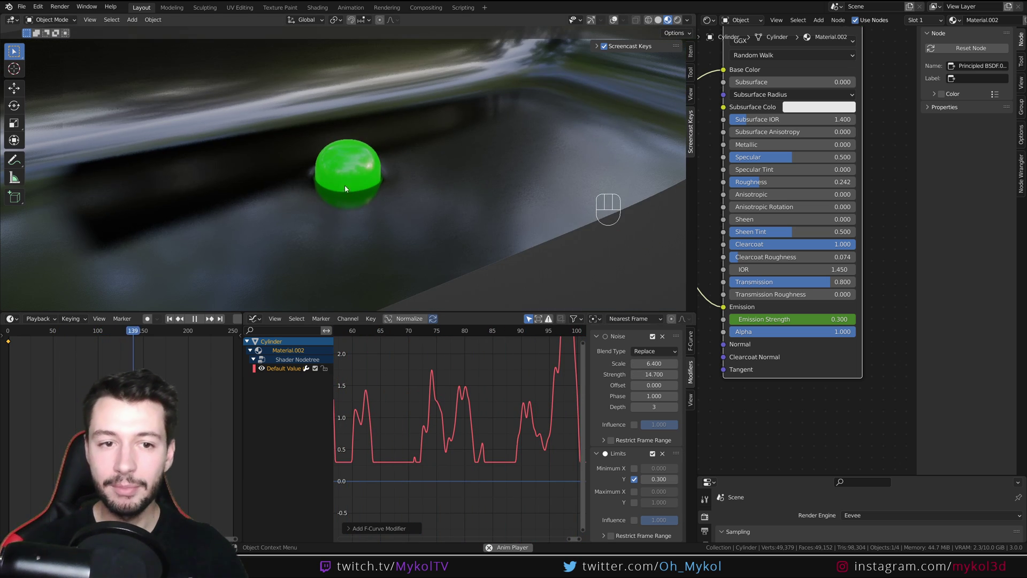
double_click(650, 374)
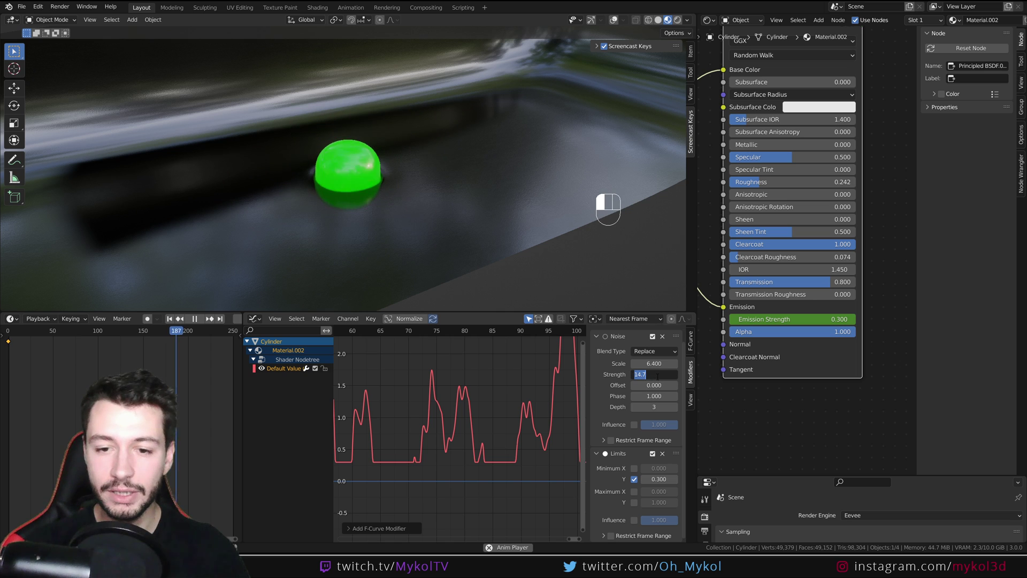
text(17.8)
key(Return)
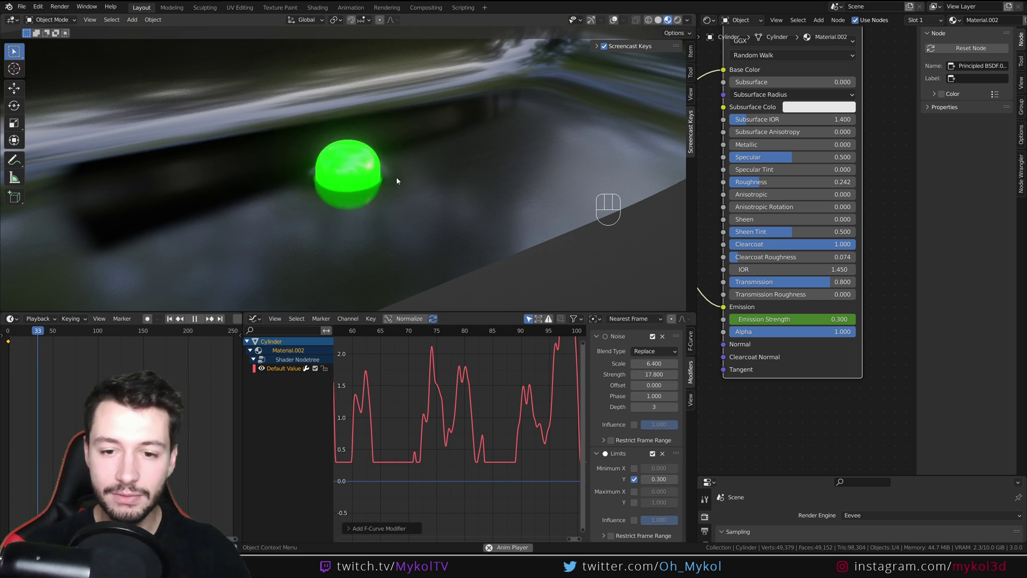
Set the Noise modifier's depth to 0 and its scale to 4.5, after trying a scale of 11.3
drag(652, 364, 606, 361)
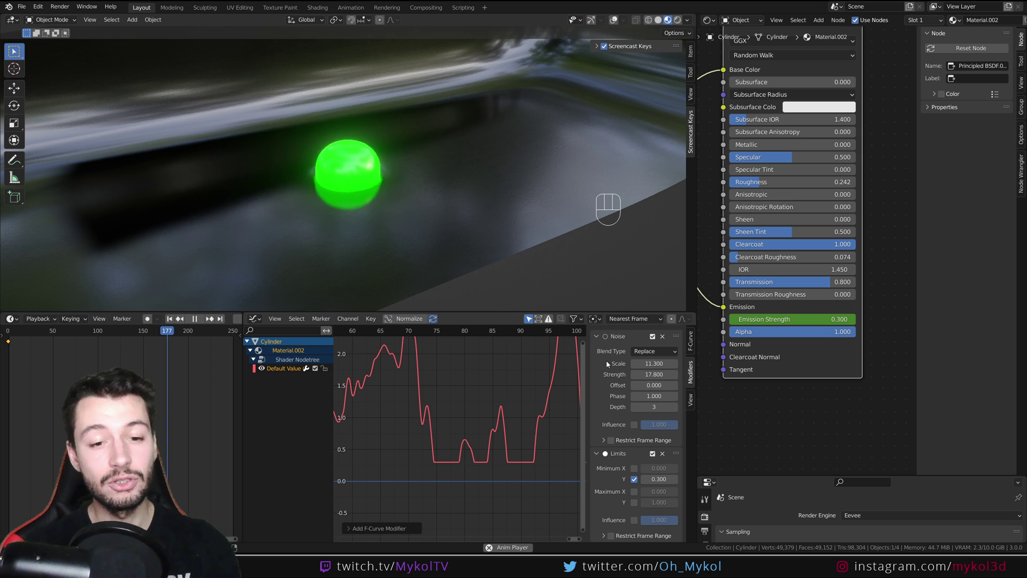
drag(664, 406, 444, 408)
key(Home)
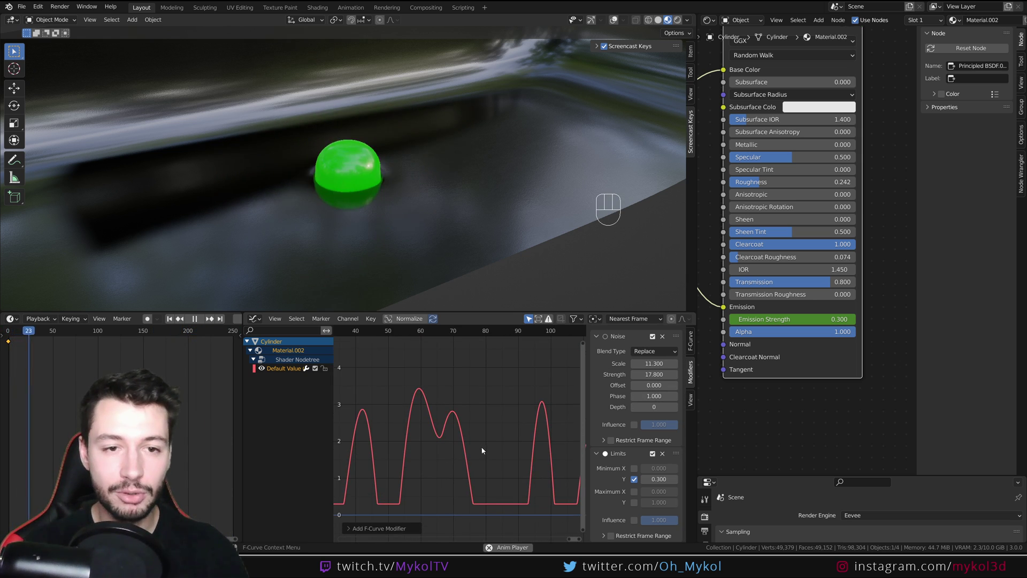
drag(652, 364, 576, 364)
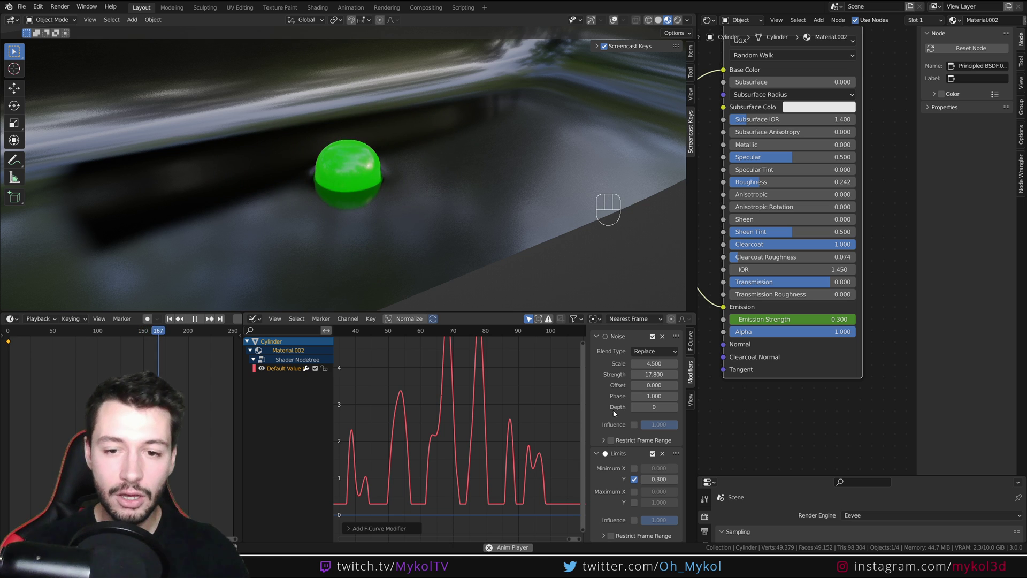
Add a second Noise modifier after the Limits modifier and check the curve's low sections near zero
scroll(624, 366, up, 1)
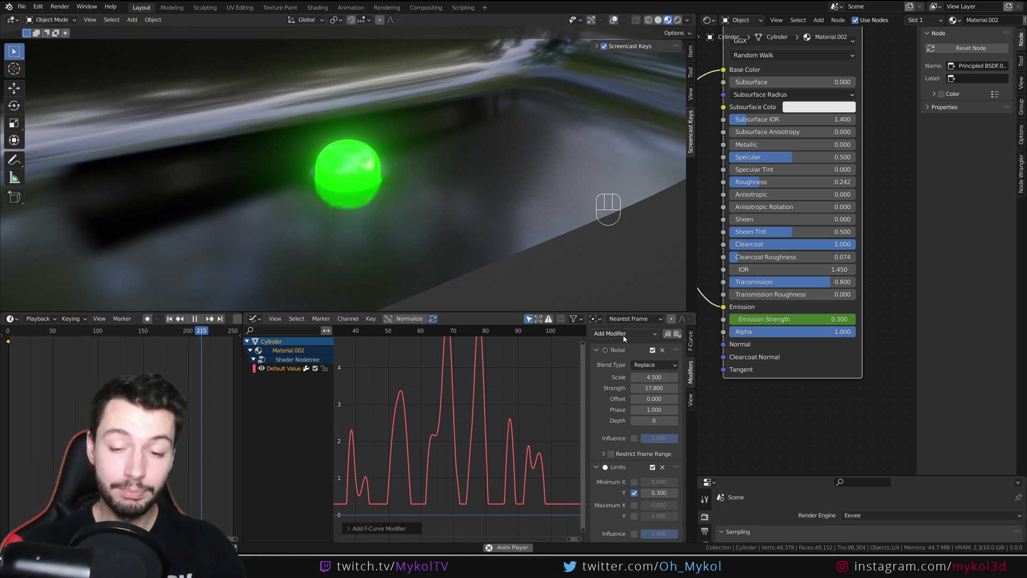
click(621, 333)
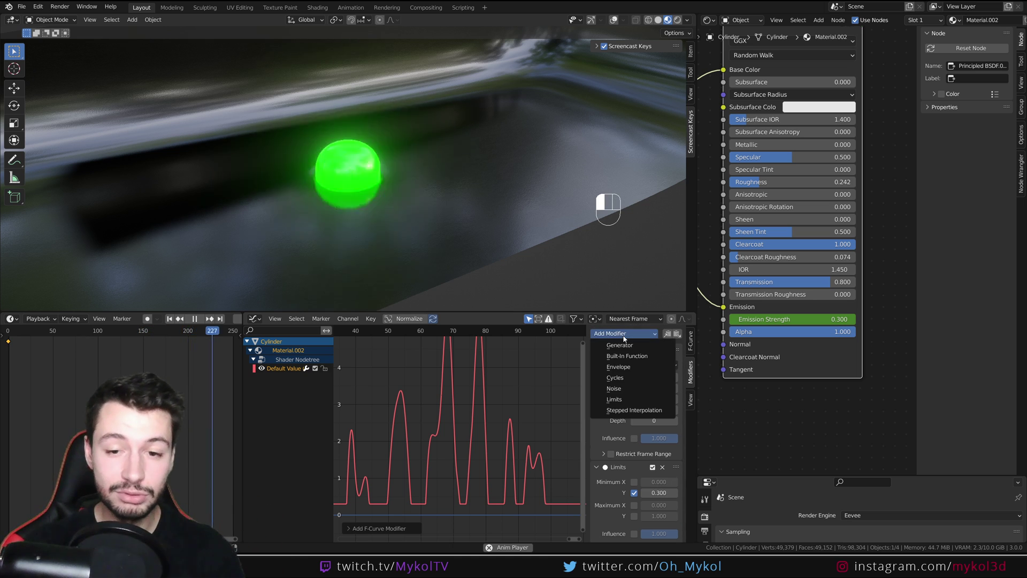
click(626, 390)
scroll(626, 391, down, 4)
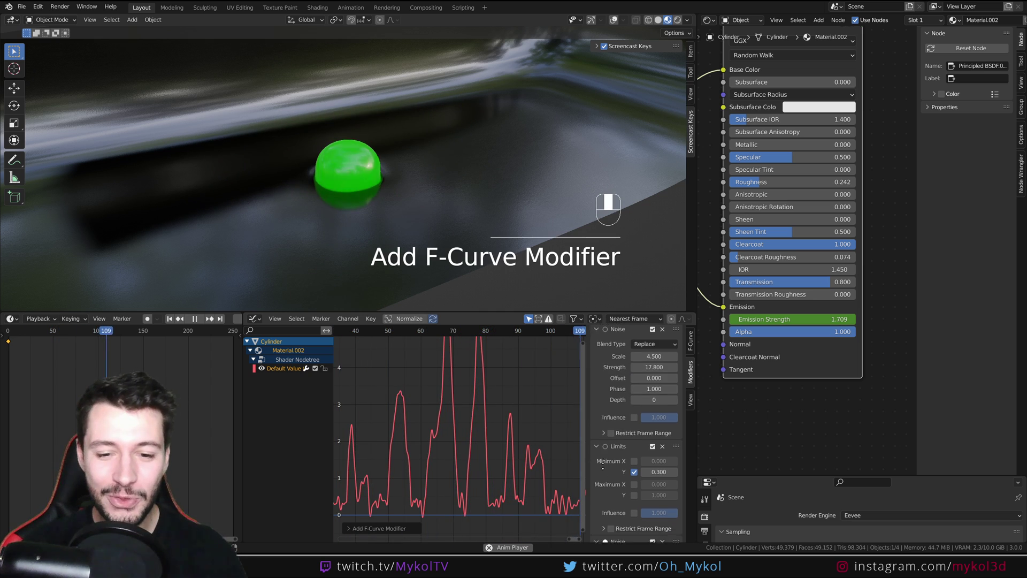
middle_drag(432, 493, 506, 434)
scroll(408, 435, up, 2)
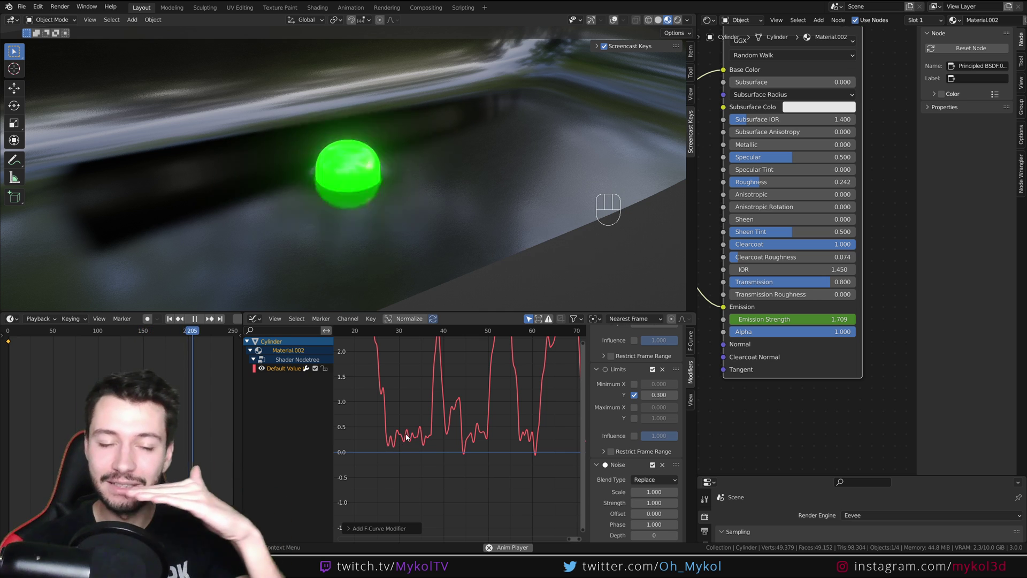
Review the modifier stack, the cylinder's flickering glow during playback, and the overall shape of the combined noise curve
scroll(624, 449, up, 3)
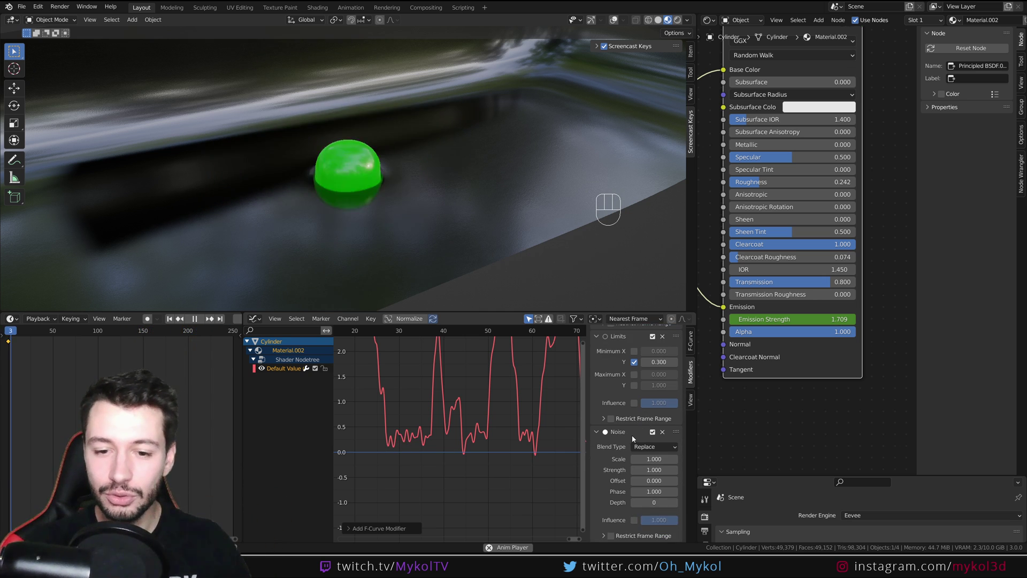
scroll(615, 428, up, 2)
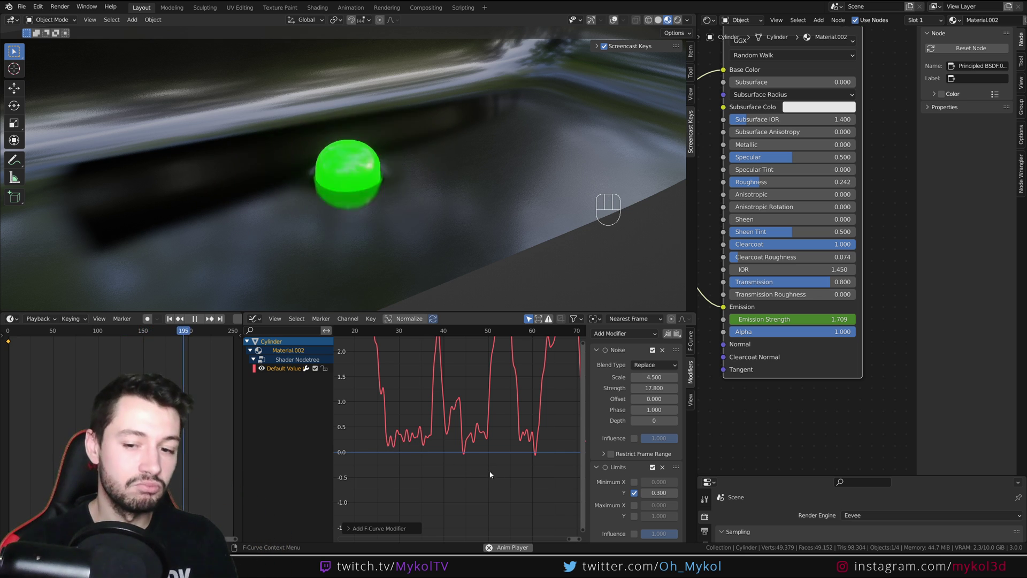
scroll(329, 238, up, 5)
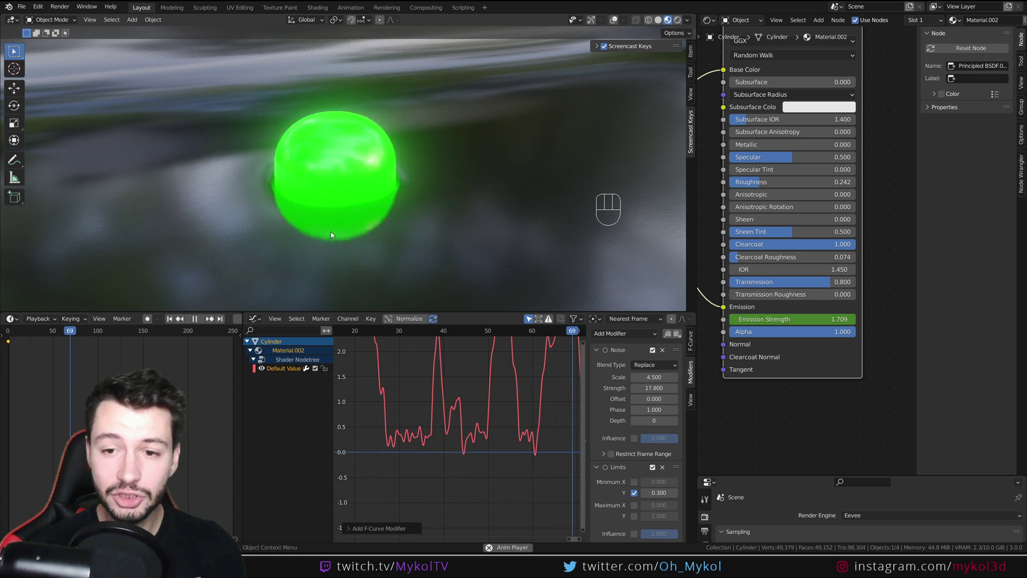
scroll(832, 256, down, 4)
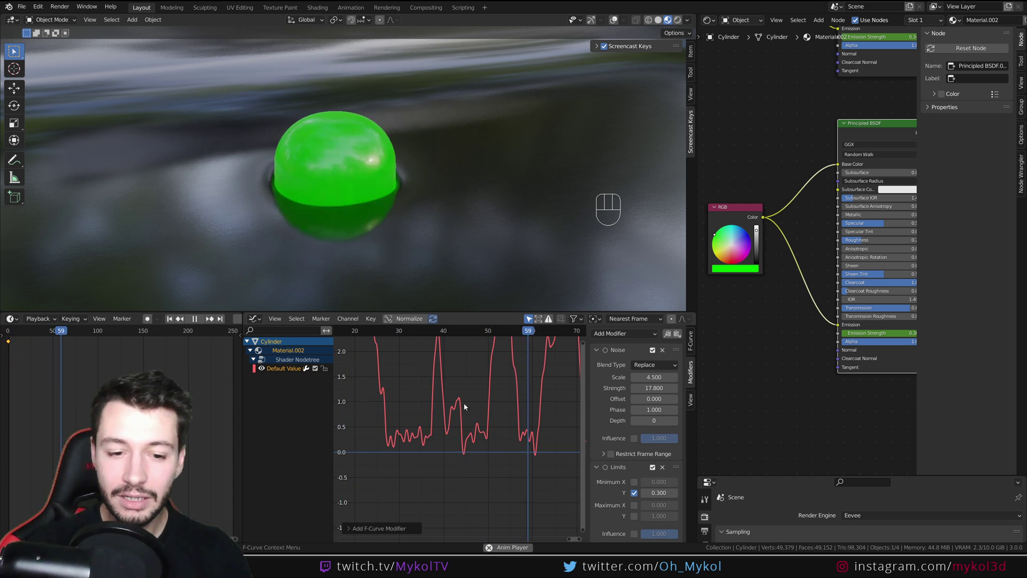
middle_drag(449, 387, 474, 478)
scroll(473, 478, down, 5)
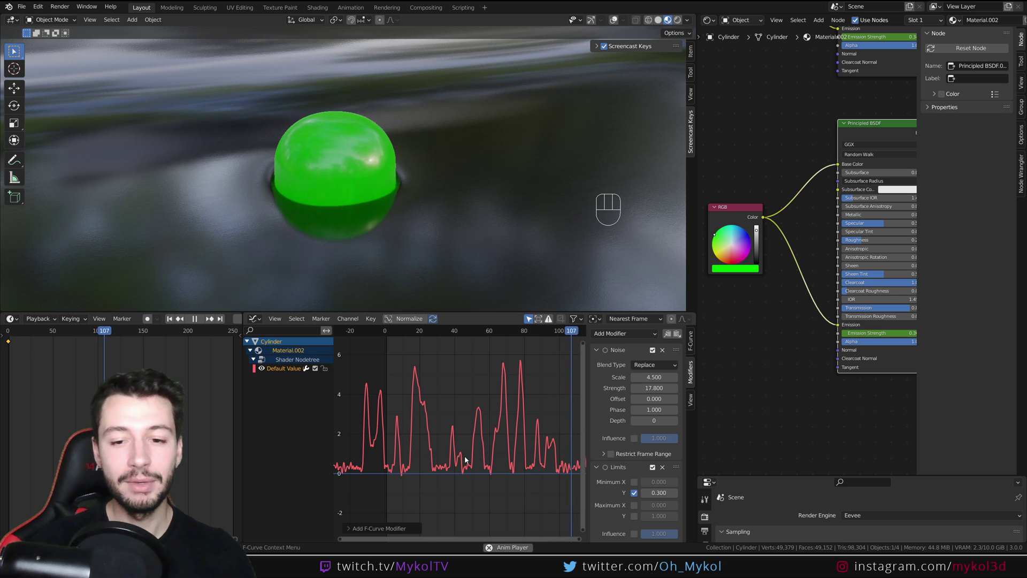